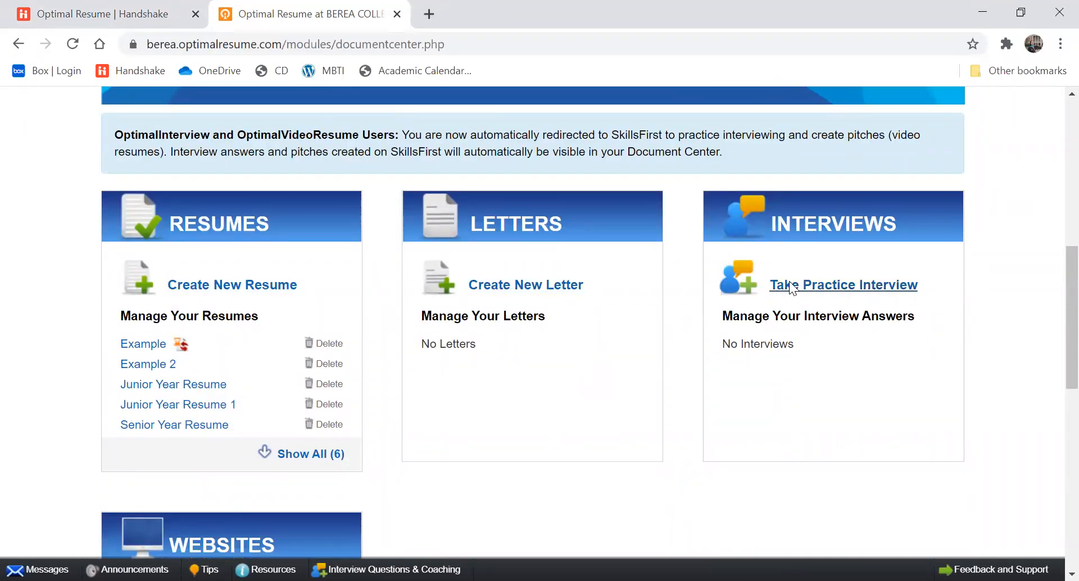
{"action": "scroll", "coordinate": [313, 440], "scroll_direction": "down", "scroll_amount": 2}
{"action": "scroll", "coordinate": [298, 461], "scroll_direction": "down", "scroll_amount": 2}
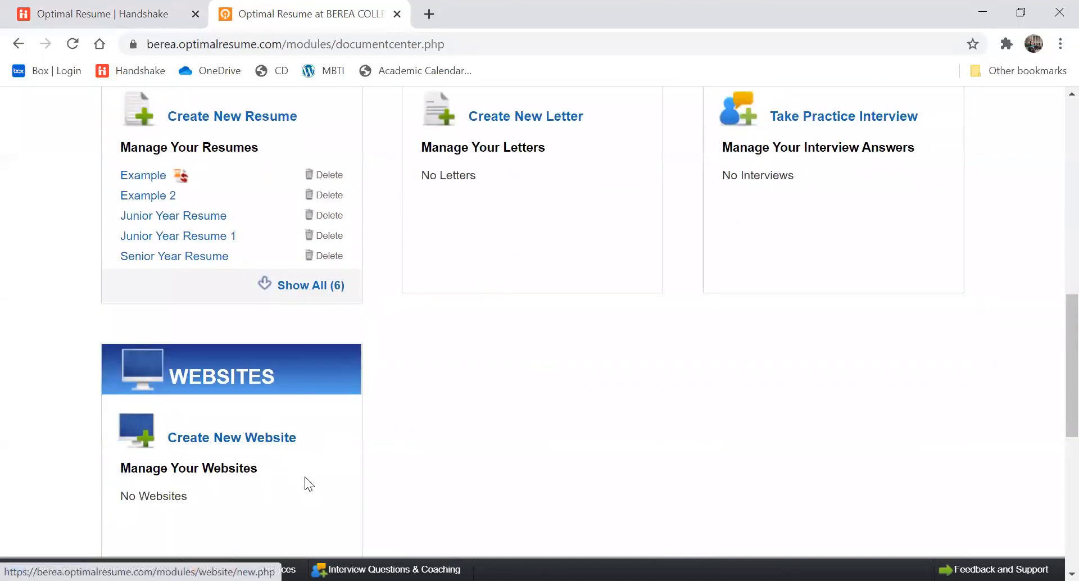
{"action": "scroll", "coordinate": [311, 481], "scroll_direction": "up", "scroll_amount": 3}
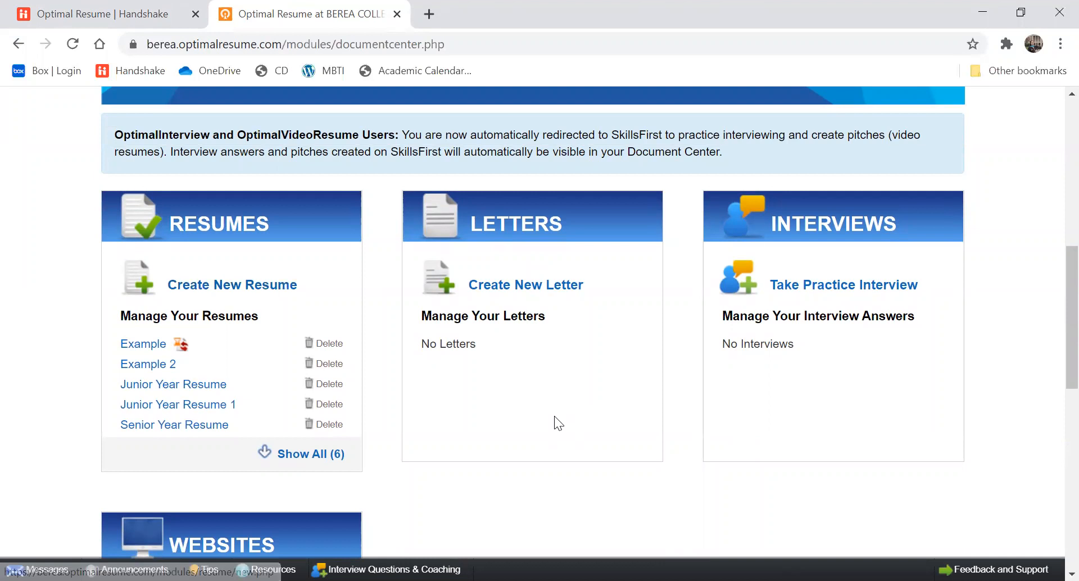
{"action": "scroll", "coordinate": [554, 419], "scroll_direction": "down", "scroll_amount": 3}
{"action": "scroll", "coordinate": [461, 425], "scroll_direction": "up", "scroll_amount": 3}
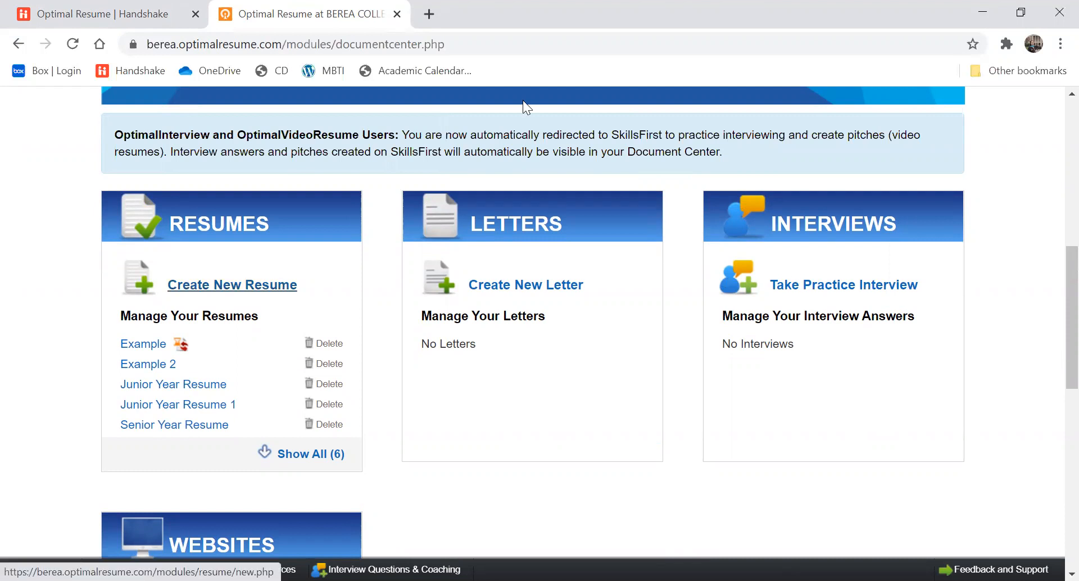
- Create a new resume named "Senior Year Resume 2" and start building it
{"action": "scroll", "coordinate": [522, 100], "scroll_direction": "down", "scroll_amount": 1}
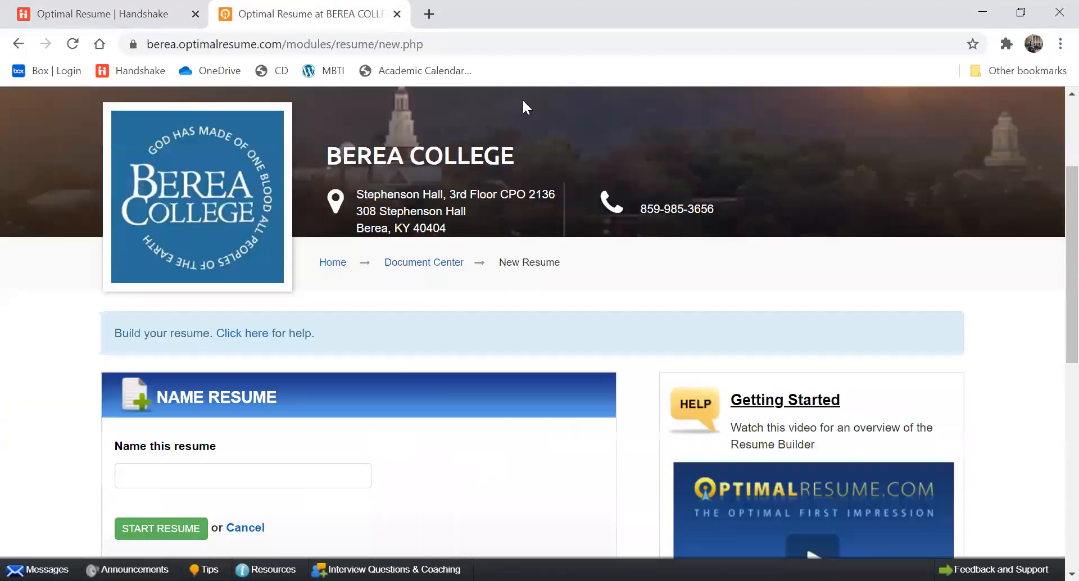
{"action": "scroll", "coordinate": [523, 100], "scroll_direction": "down", "scroll_amount": 1}
{"action": "left_click", "coordinate": [242, 389]}
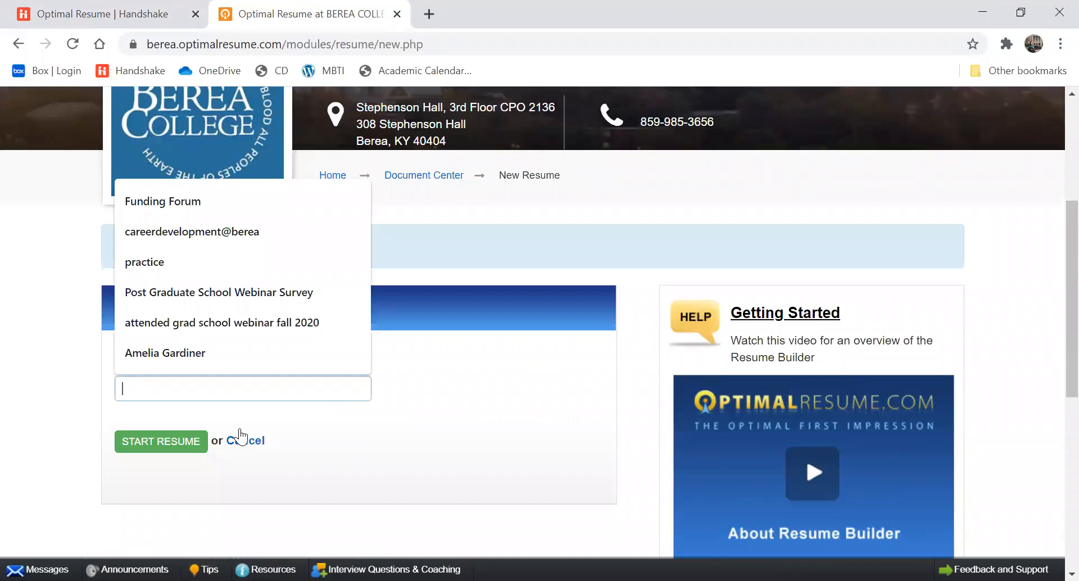
{"action": "type", "text": "Senio"}
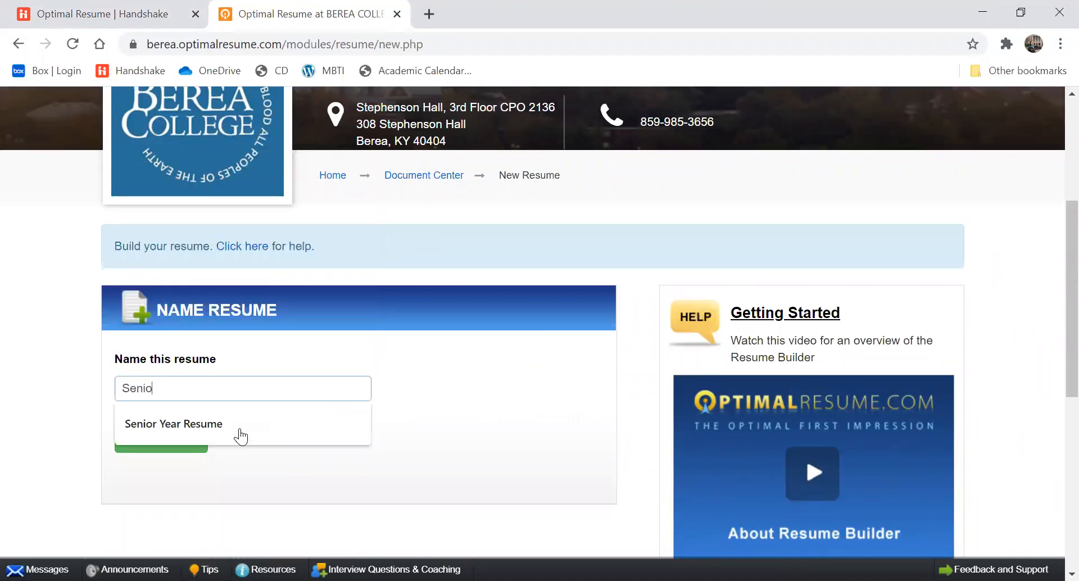
{"action": "type", "text": "r Year Re"}
{"action": "left_click", "coordinate": [240, 437]}
{"action": "type", "text": "2"}
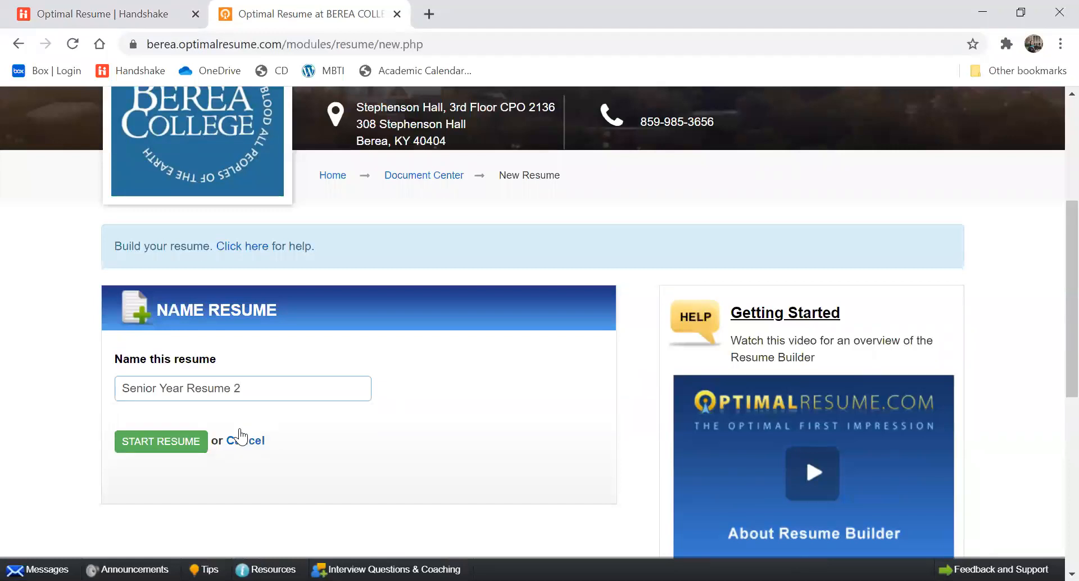
{"action": "left_click", "coordinate": [145, 440]}
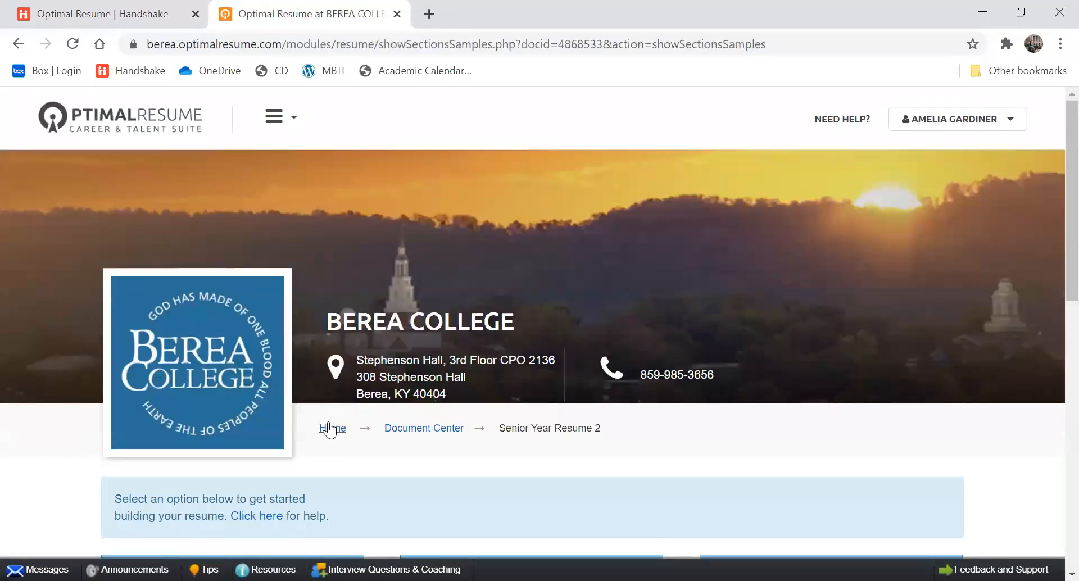
- Choose to build the resume by browsing samples
{"action": "scroll", "coordinate": [320, 431], "scroll_direction": "down", "scroll_amount": 7}
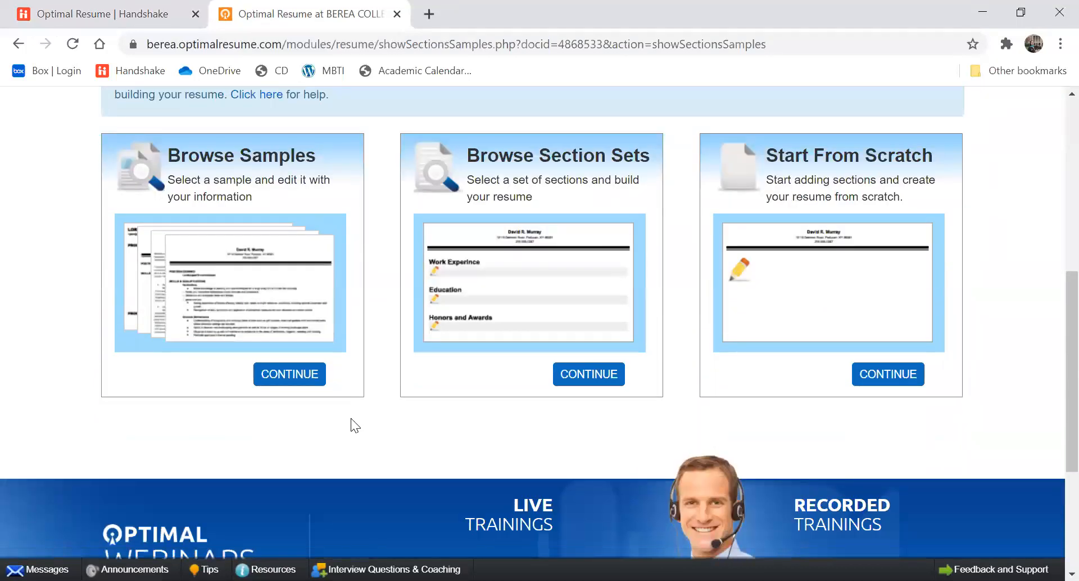
{"action": "scroll", "coordinate": [351, 418], "scroll_direction": "up", "scroll_amount": 1}
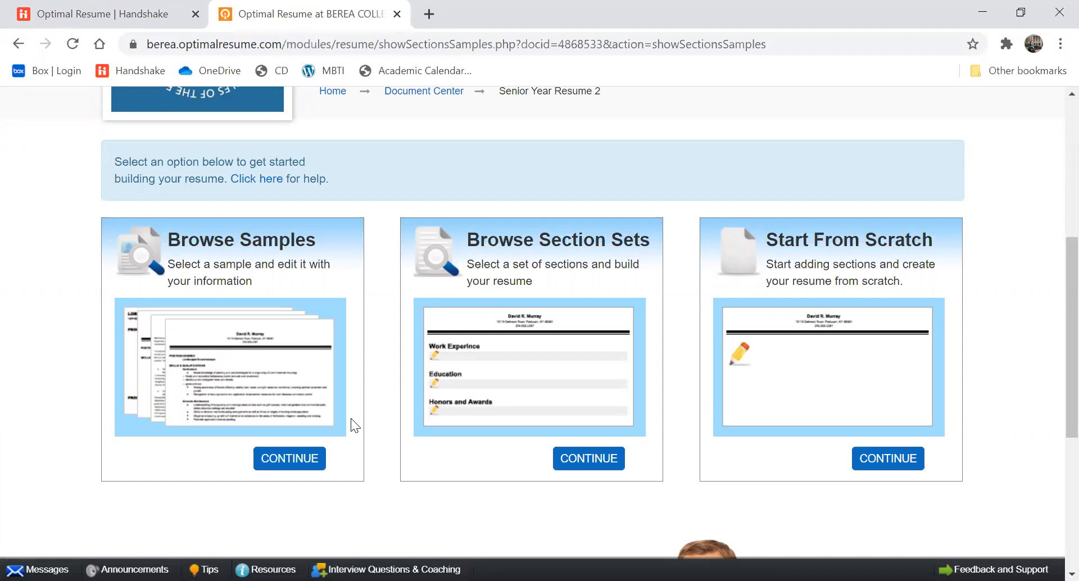
{"action": "left_click_drag", "start_coordinate": [351, 418], "coordinate": [667, 253]}
{"action": "left_click", "coordinate": [629, 258]}
{"action": "left_click", "coordinate": [304, 460]}
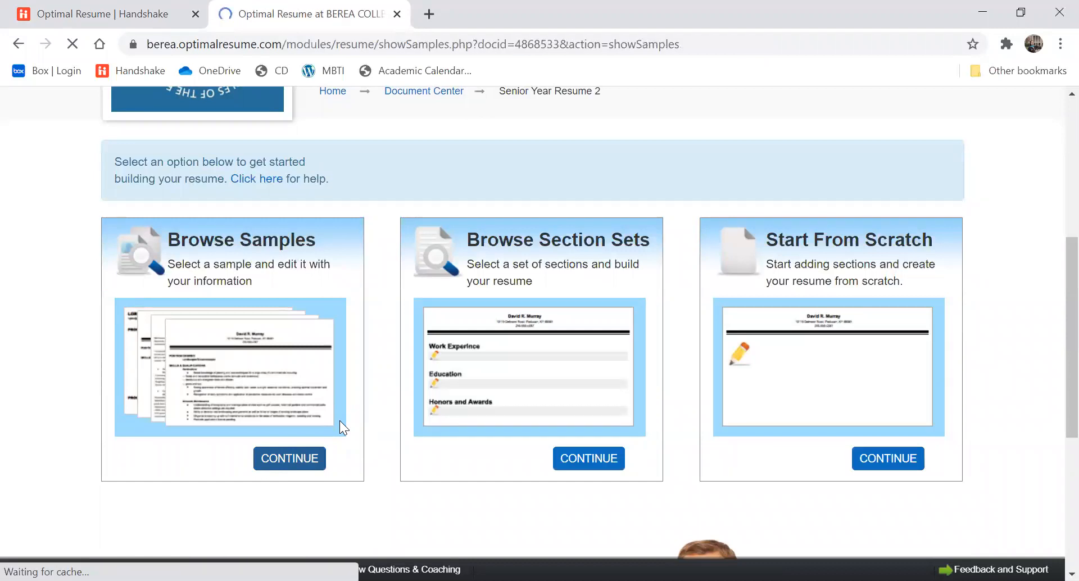
- Filter the resume samples to the Business and Financial Operations category at the Entry-level experience level
{"action": "scroll", "coordinate": [340, 421], "scroll_direction": "down", "scroll_amount": 5}
{"action": "scroll", "coordinate": [340, 421], "scroll_direction": "down", "scroll_amount": 3}
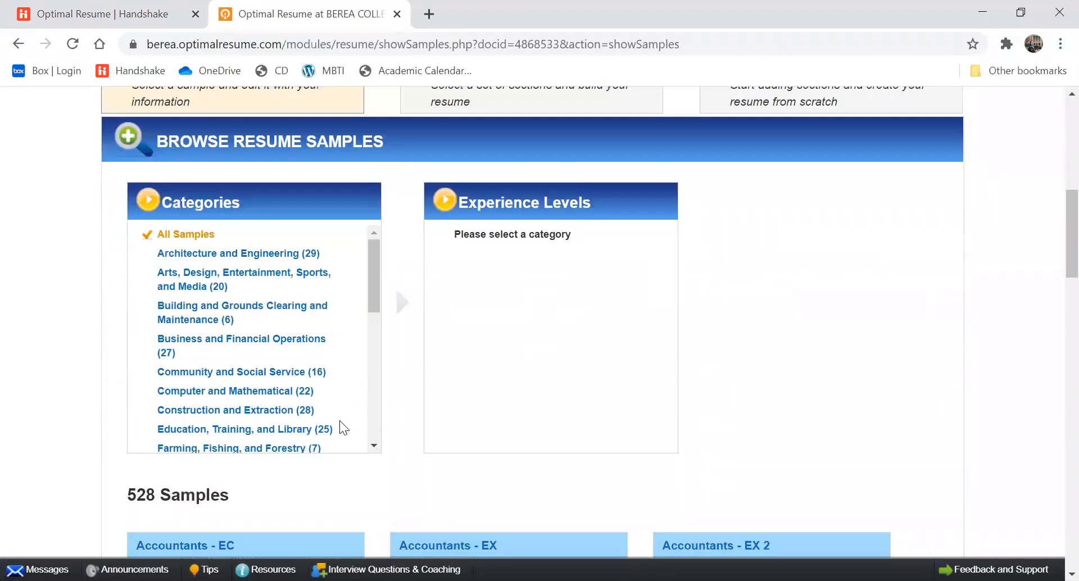
{"action": "scroll", "coordinate": [340, 420], "scroll_direction": "down", "scroll_amount": 3}
{"action": "scroll", "coordinate": [339, 423], "scroll_direction": "down", "scroll_amount": 3}
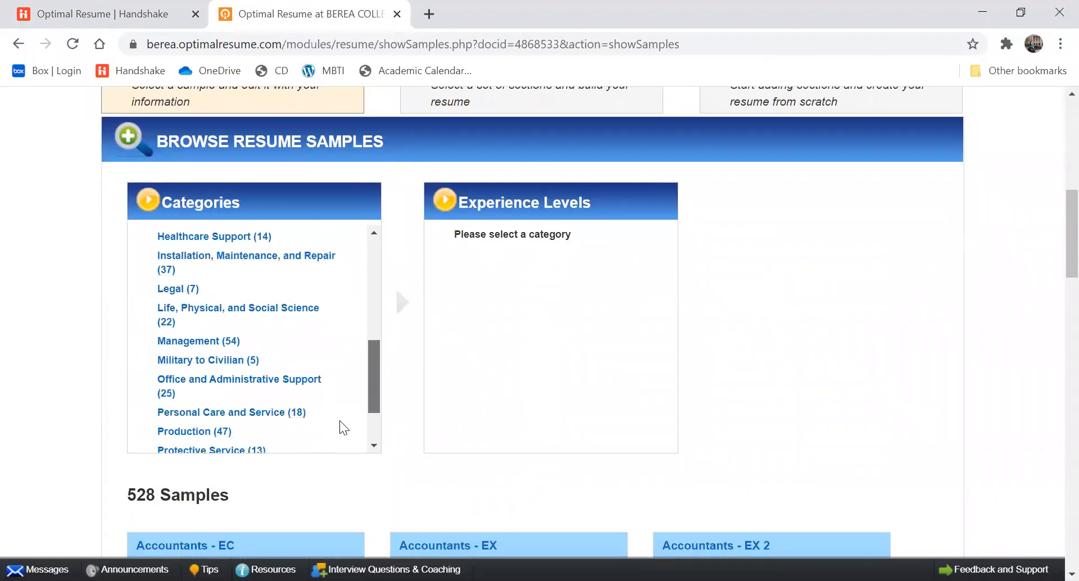
{"action": "scroll", "coordinate": [380, 428], "scroll_direction": "up", "scroll_amount": 7}
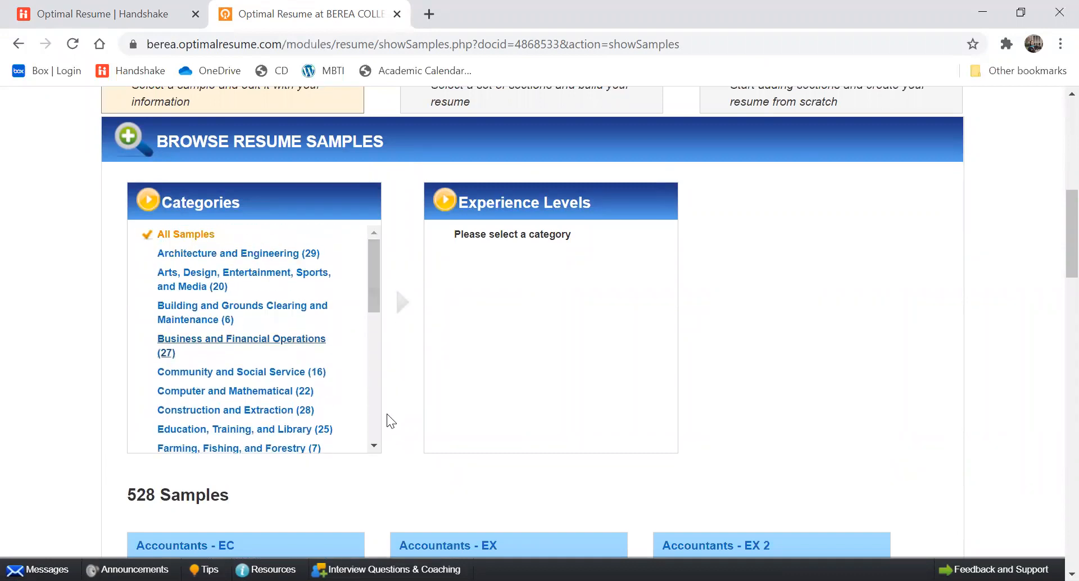
{"action": "left_click", "coordinate": [242, 339]}
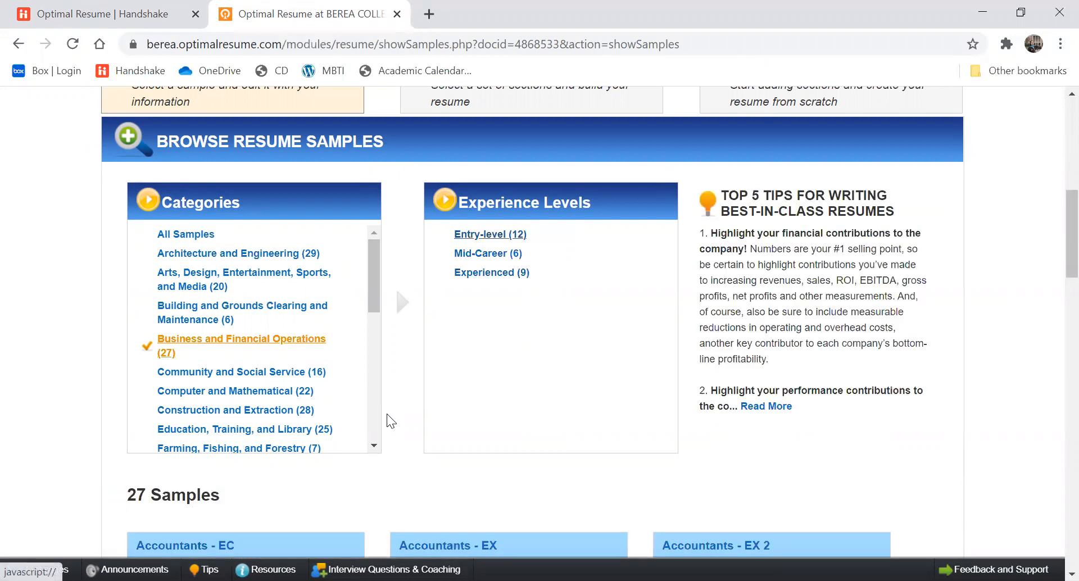
- Preview the Accountants - EC sample and use it as the basis for the resume
{"action": "scroll", "coordinate": [646, 366], "scroll_direction": "down", "scroll_amount": 3}
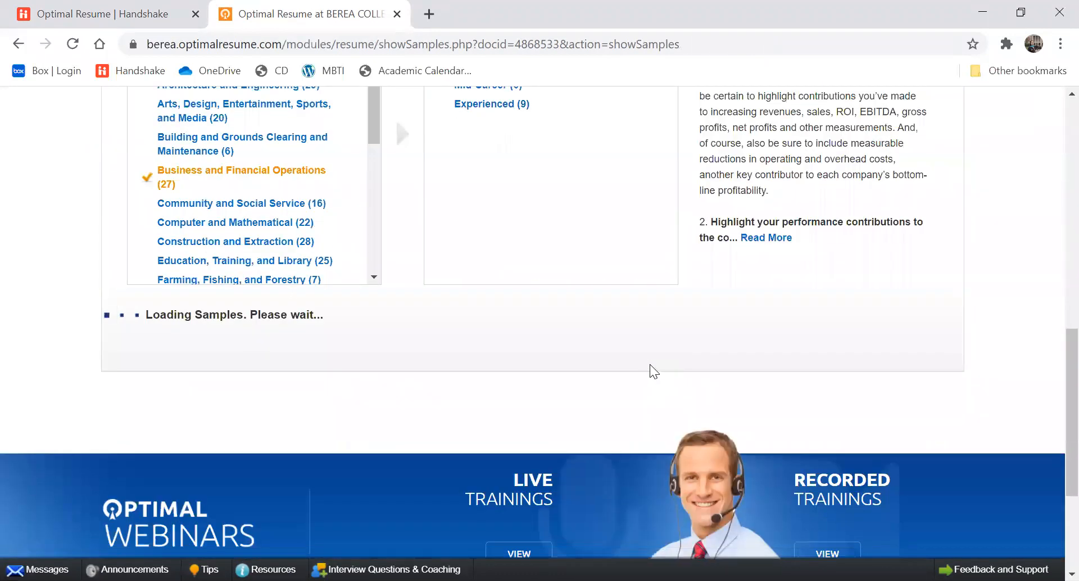
{"action": "scroll", "coordinate": [650, 403], "scroll_direction": "down", "scroll_amount": 3}
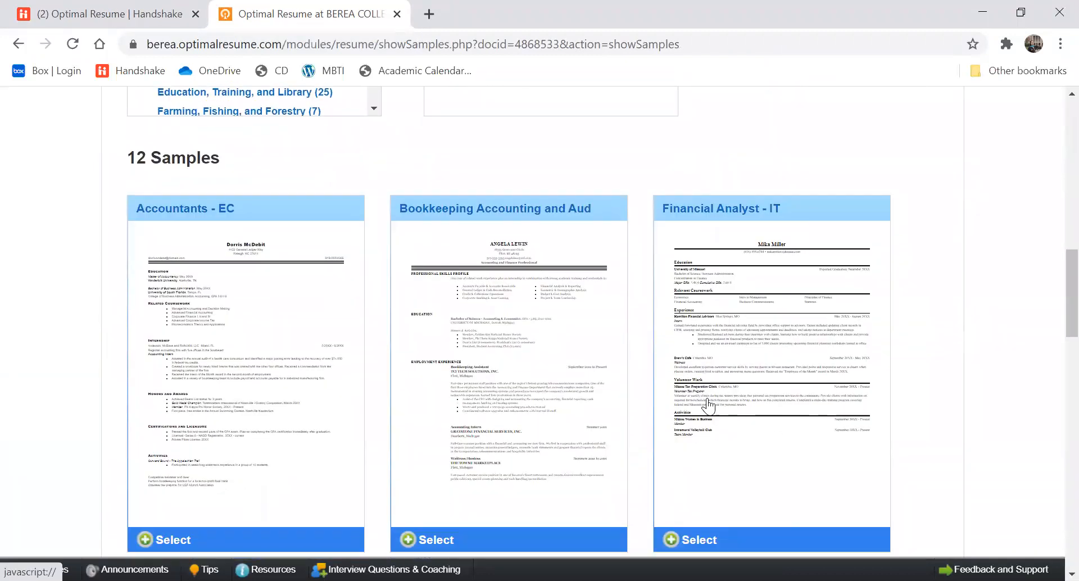
{"action": "left_click", "coordinate": [556, 371]}
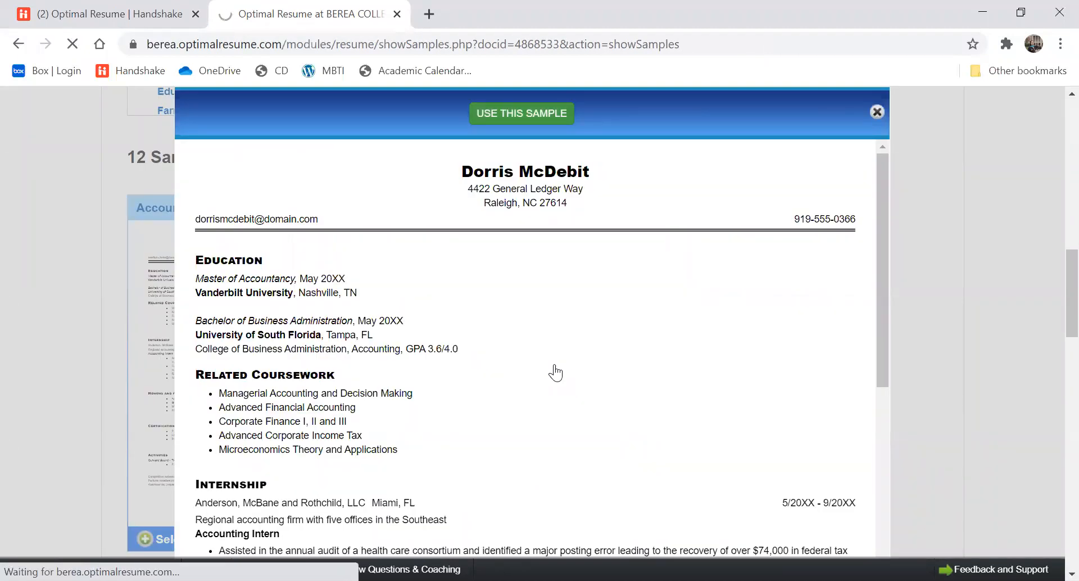
{"action": "scroll", "coordinate": [556, 372], "scroll_direction": "down", "scroll_amount": 3}
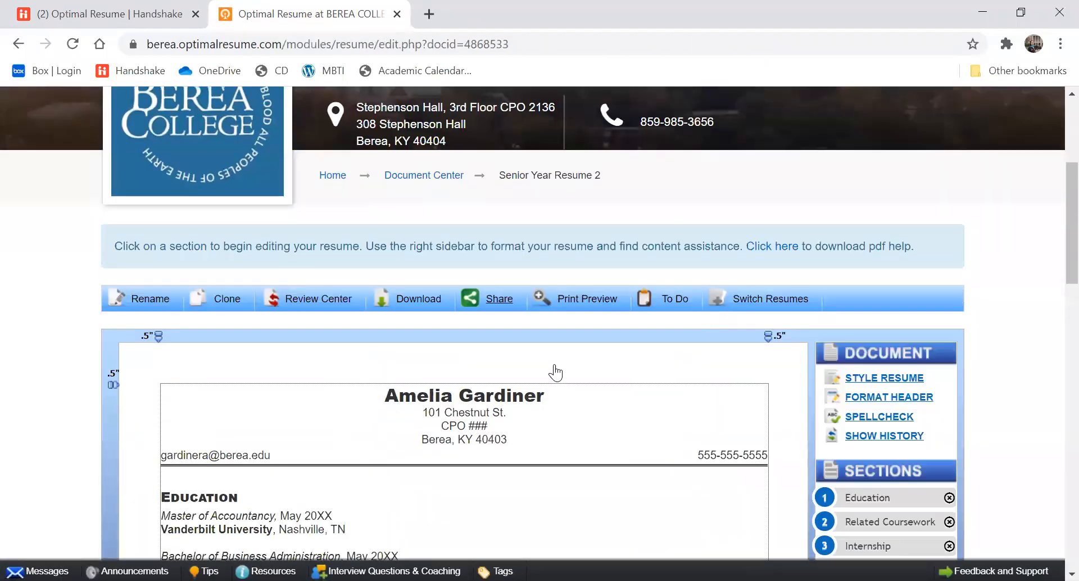
- Open the address details in the resume header for editing and save them
{"action": "scroll", "coordinate": [555, 372], "scroll_direction": "down", "scroll_amount": 3}
{"action": "scroll", "coordinate": [596, 290], "scroll_direction": "down", "scroll_amount": 2}
{"action": "scroll", "coordinate": [588, 292], "scroll_direction": "up", "scroll_amount": 2}
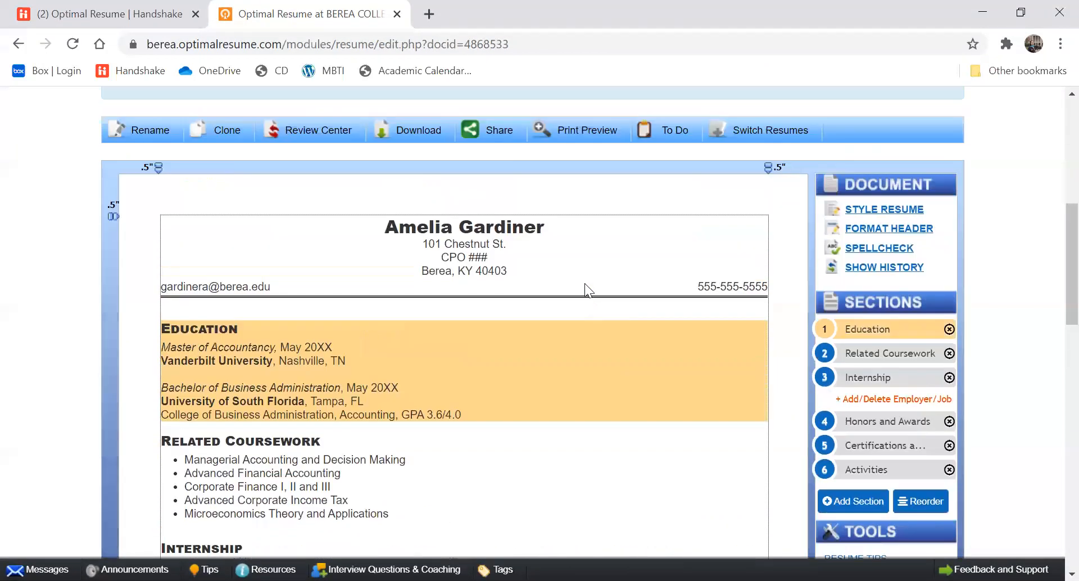
{"action": "left_click", "coordinate": [580, 244]}
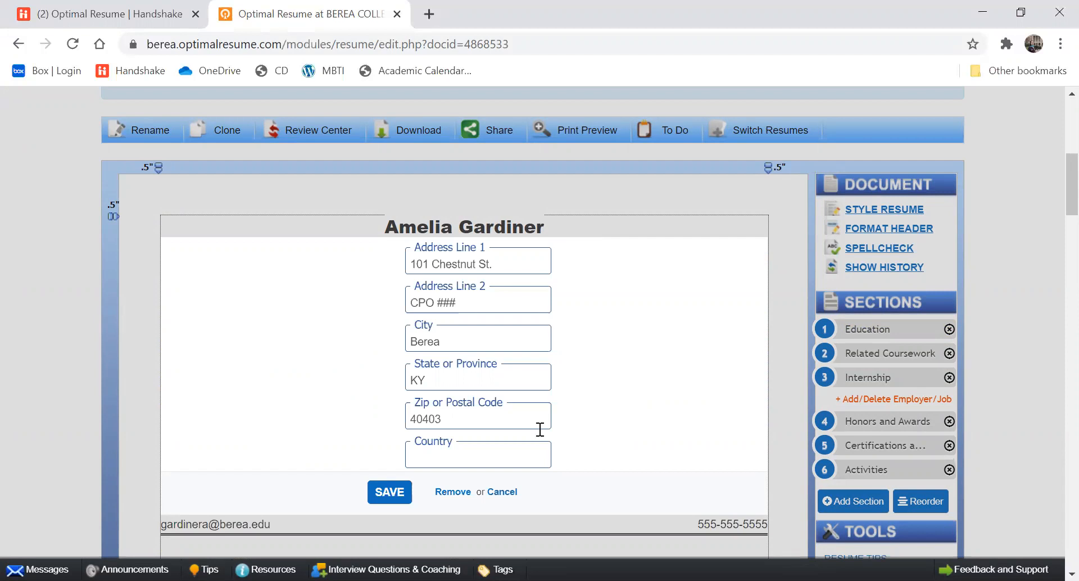
{"action": "left_click", "coordinate": [389, 493]}
- Open the Education section of the resume for editing
{"action": "scroll", "coordinate": [366, 481], "scroll_direction": "down", "scroll_amount": 6}
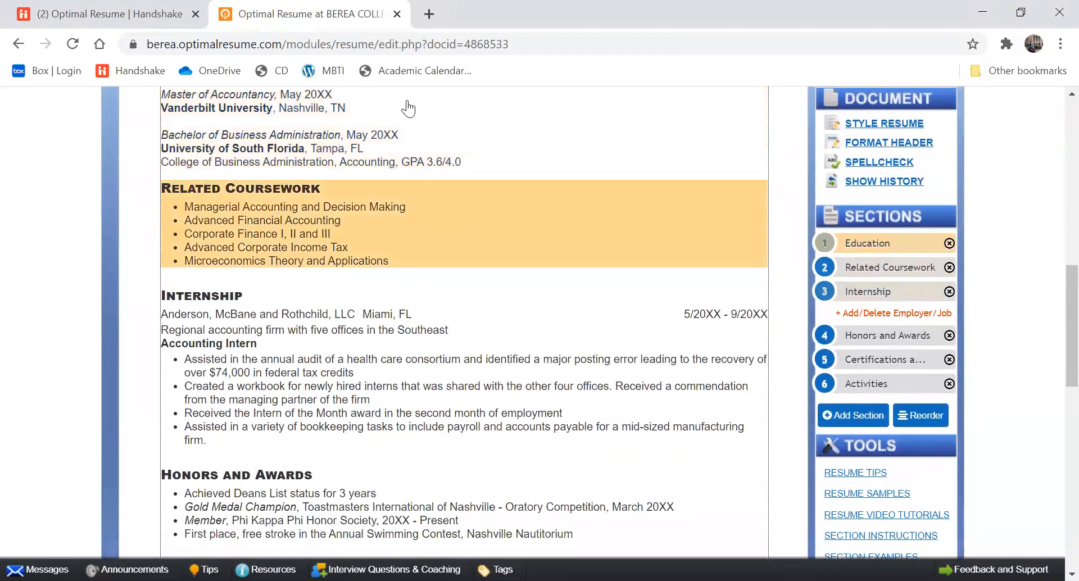
{"action": "left_click", "coordinate": [408, 108]}
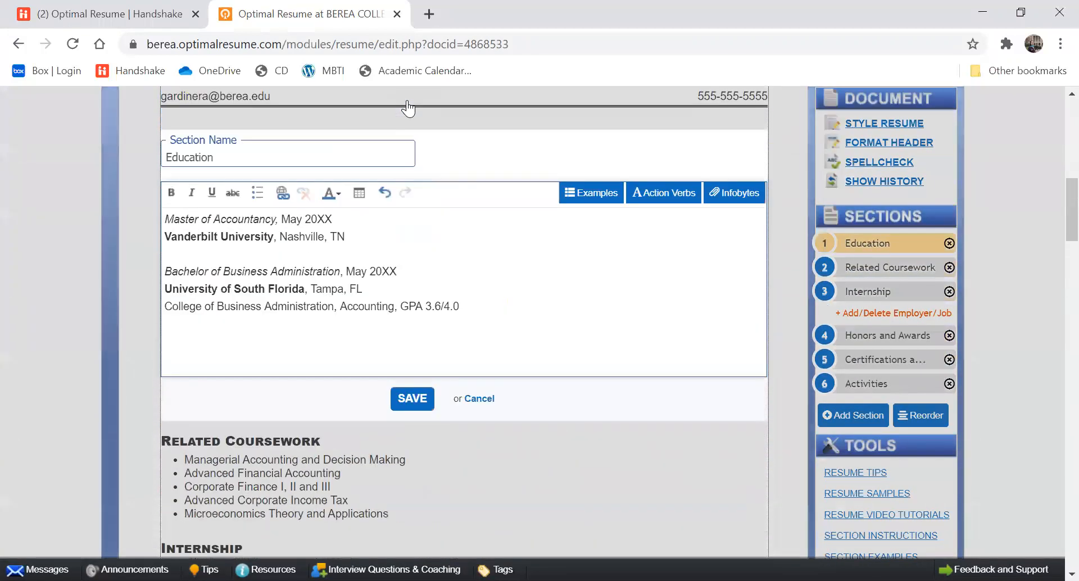
{"action": "scroll", "coordinate": [415, 337], "scroll_direction": "up", "scroll_amount": 1}
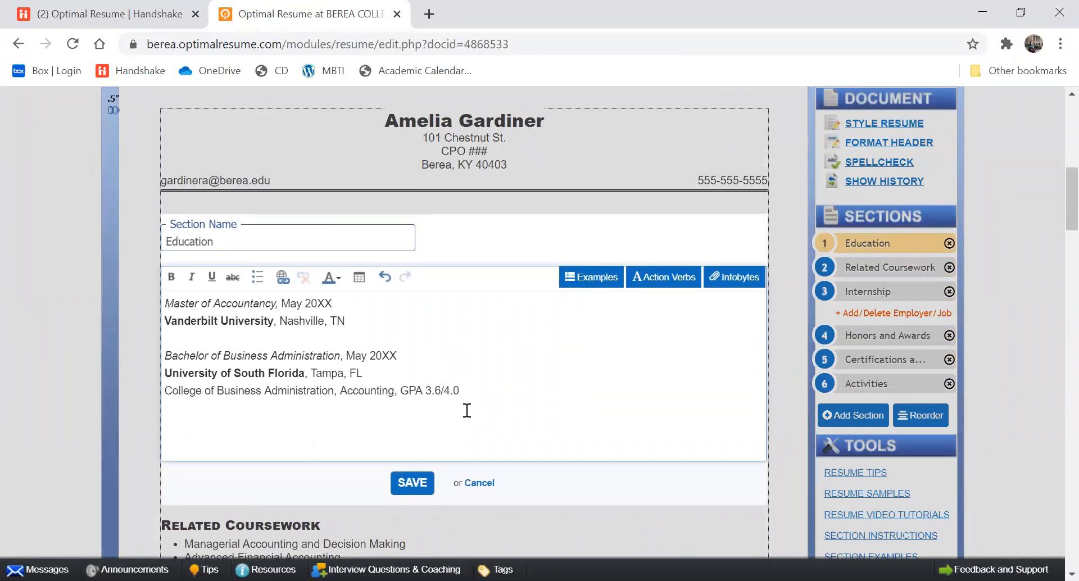
- Try bold instead of italic on "Bachelor of Business Administration" in the Education section, and switch back to italic
{"action": "key", "text": "shift+Home"}
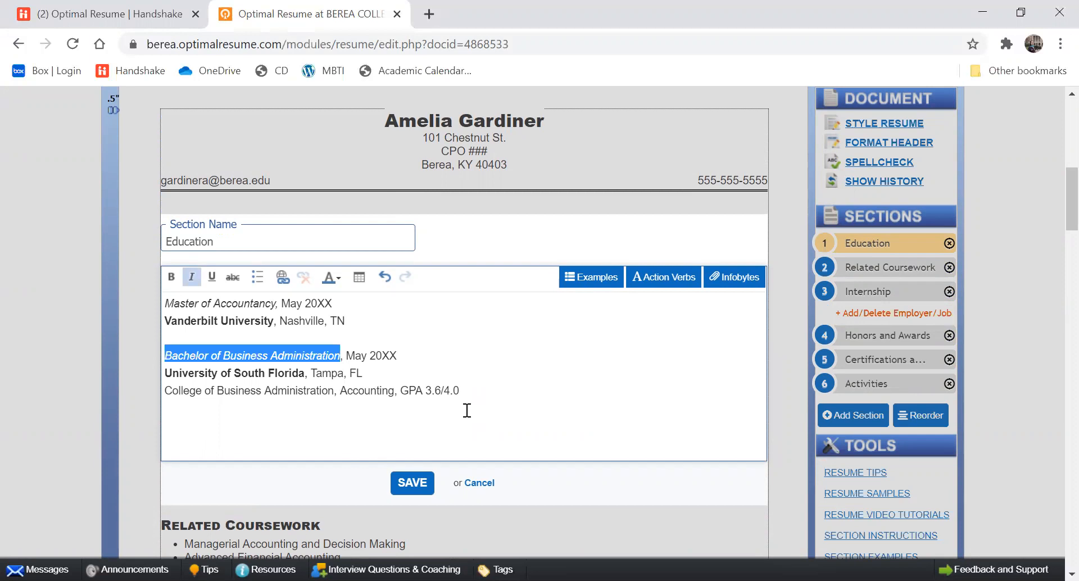
{"action": "key", "text": "ctrl+b"}
{"action": "key", "text": "ctrl+i"}
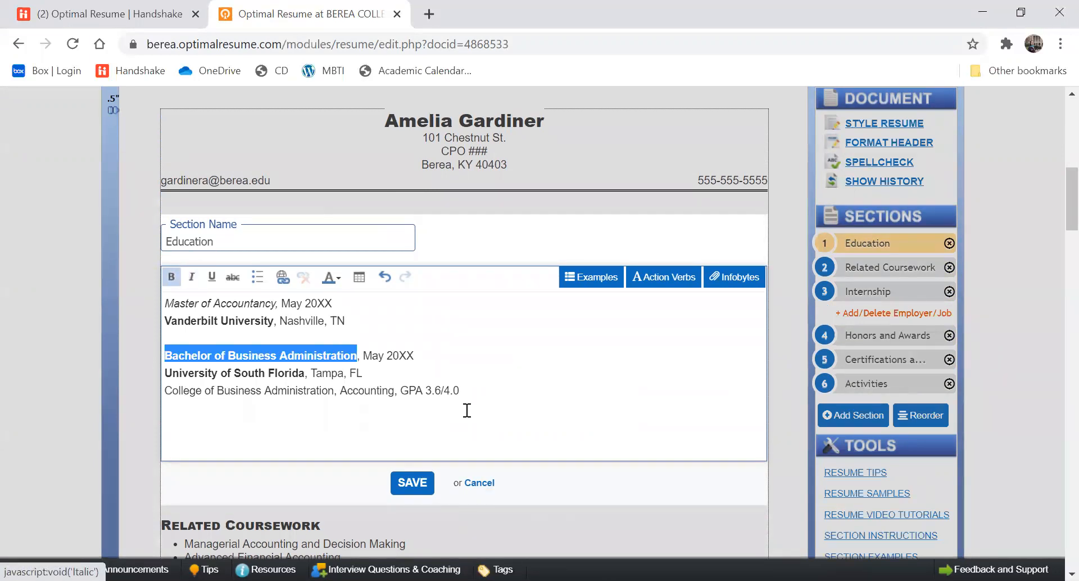
{"action": "key", "text": "ctrl+b"}
{"action": "key", "text": "ctrl+i"}
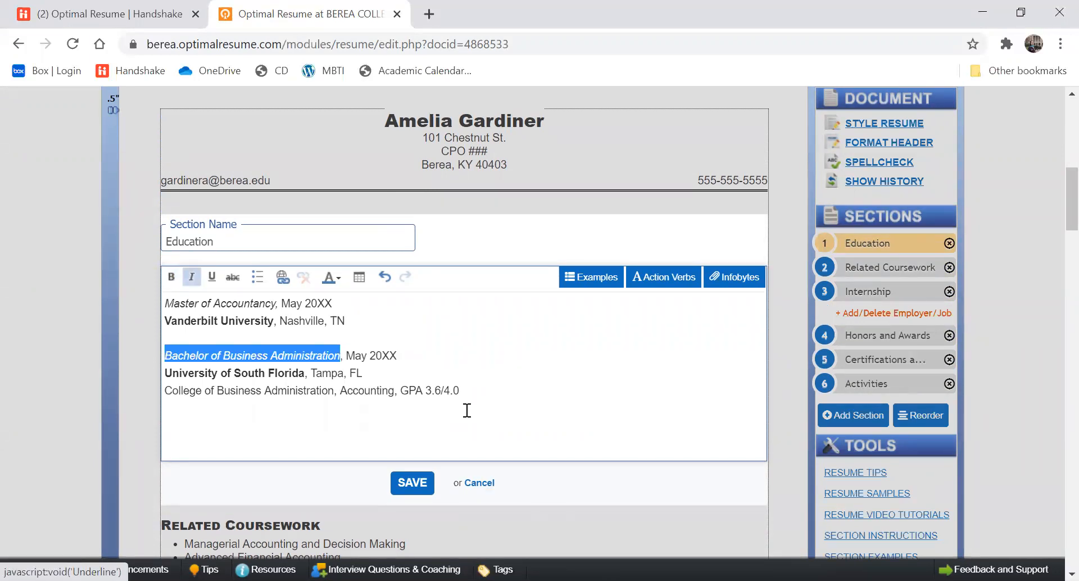
- Replace the degree name "Bachelor of Business Administration" with "Bachelor of Science in Accounting"
{"action": "scroll", "coordinate": [467, 410], "scroll_direction": "down", "scroll_amount": 1}
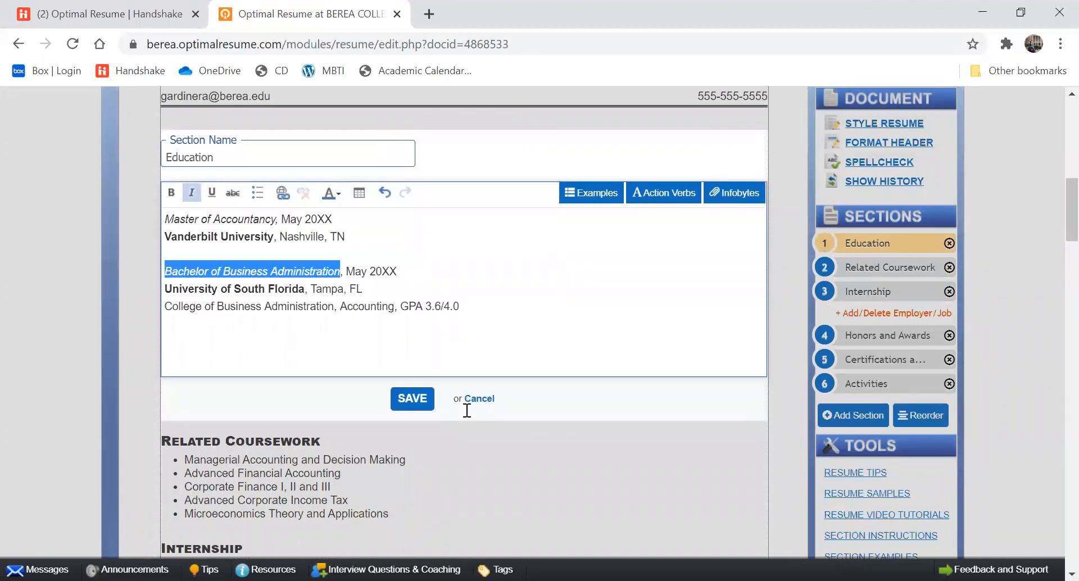
{"action": "type", "text": "Bach"}
{"action": "type", "text": "elor o"}
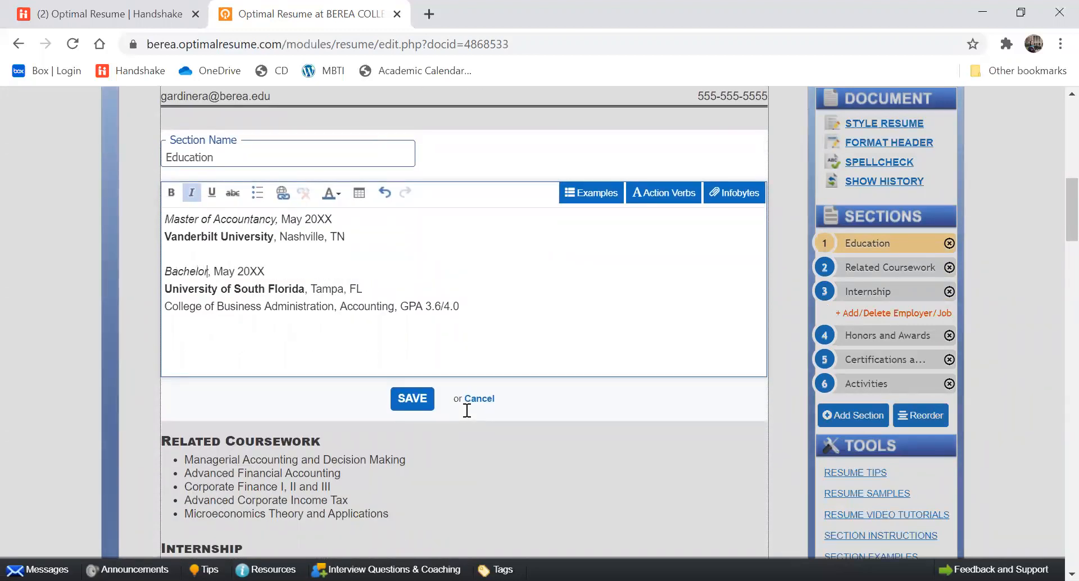
{"action": "type", "text": "f Science"}
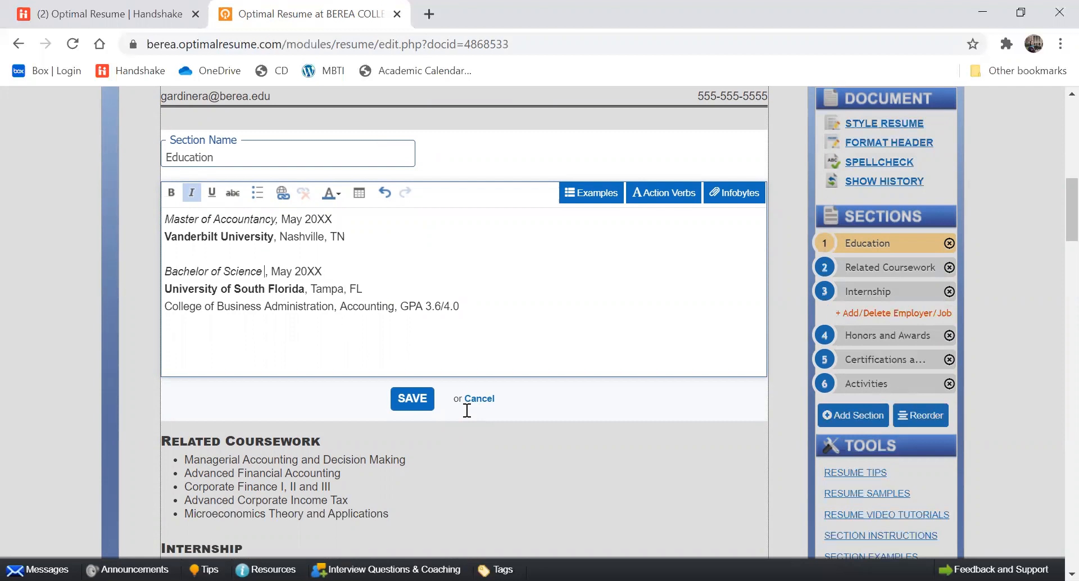
{"action": "type", "text": "in Accounting"}
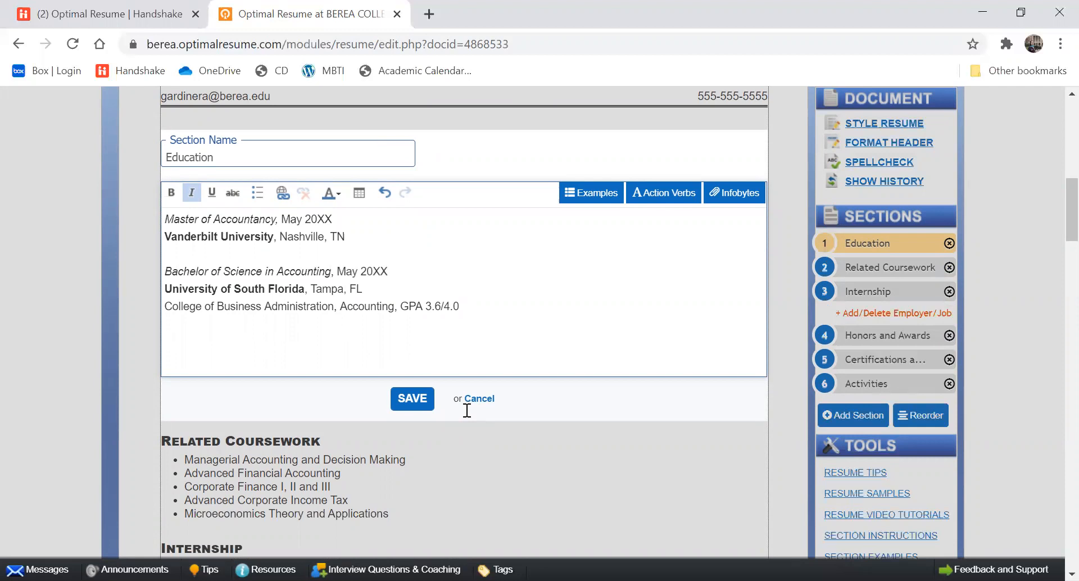
- Replace "University of South Florida" with "Berea College" and save the Education section
{"action": "key", "text": "shift+End"}
{"action": "key", "text": "shift+Home"}
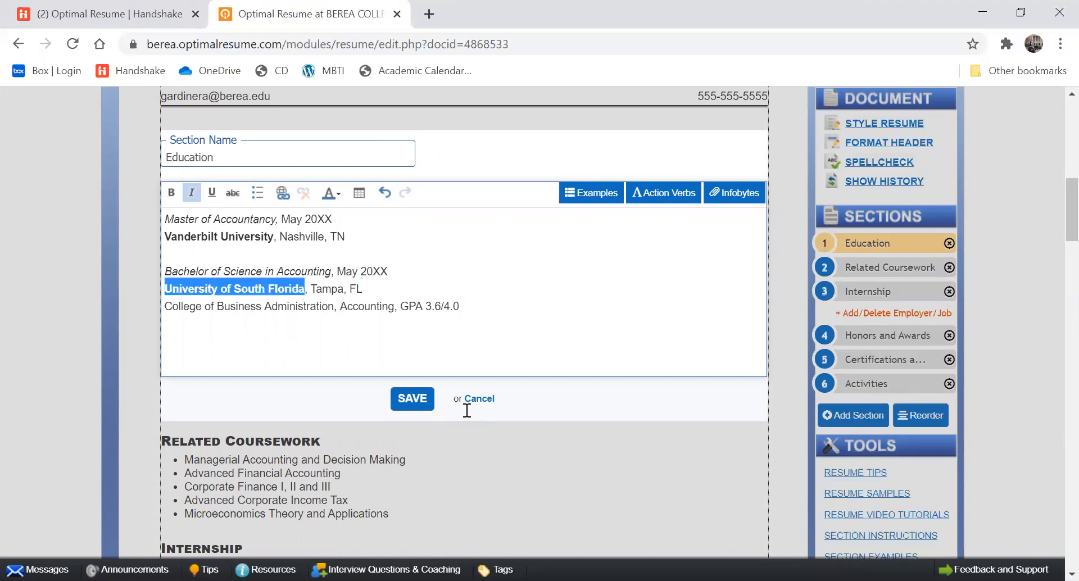
{"action": "type", "text": "Berea College"}
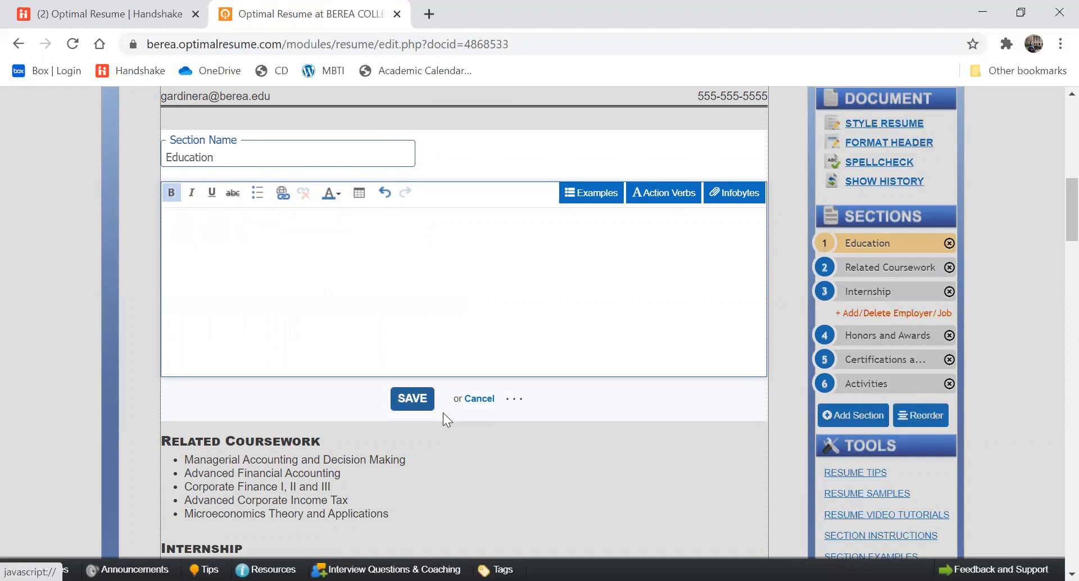
{"action": "left_click", "coordinate": [443, 413]}
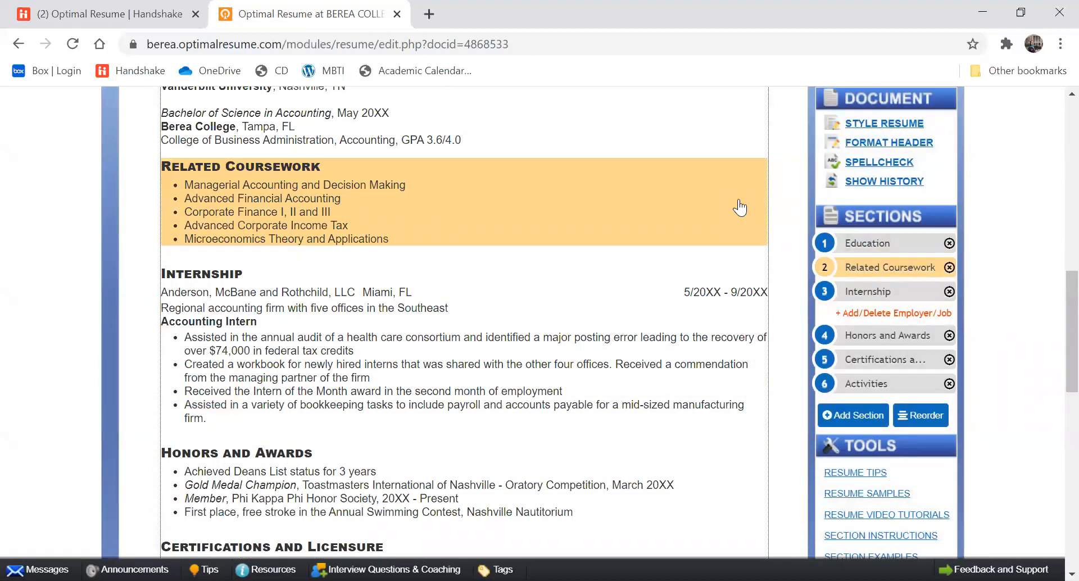
- Delete the Related Coursework section from the resume
{"action": "left_click", "coordinate": [949, 267]}
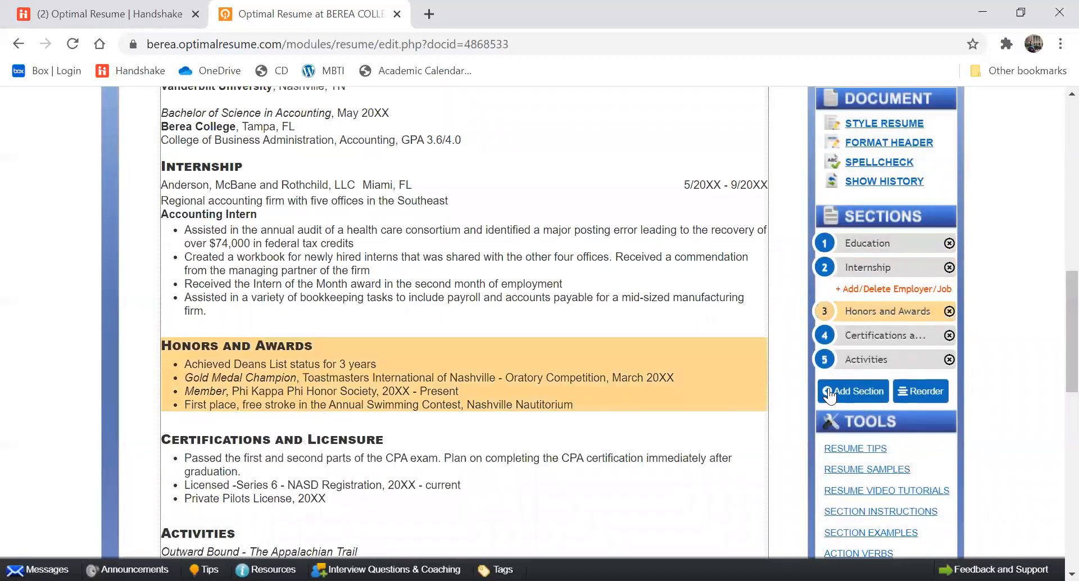
- Add an experience section named "Leadership" after the Activities section, leave its other fields empty, and save it
{"action": "left_click", "coordinate": [833, 389]}
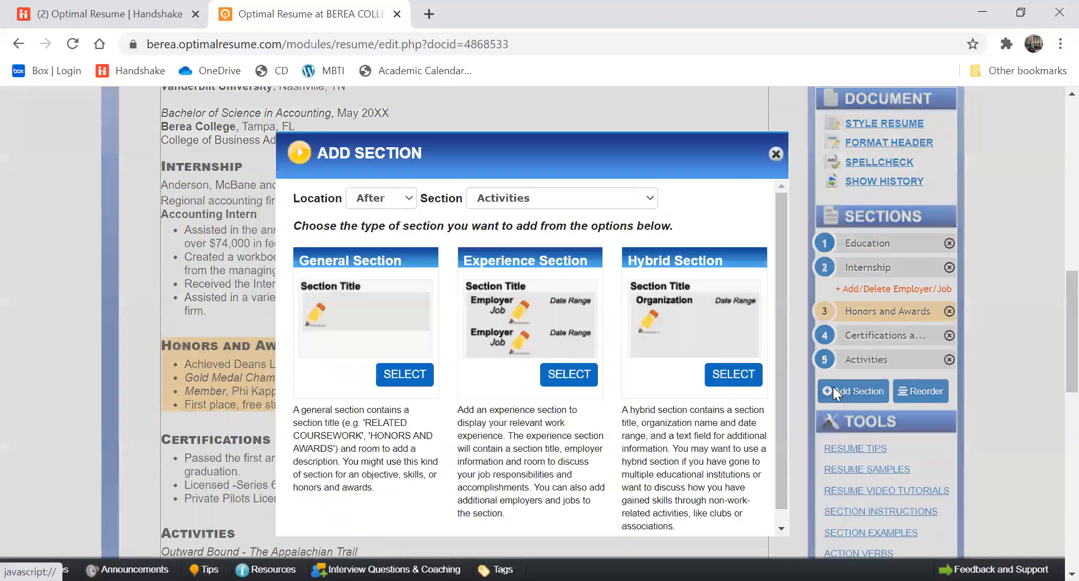
{"action": "left_click", "coordinate": [569, 374]}
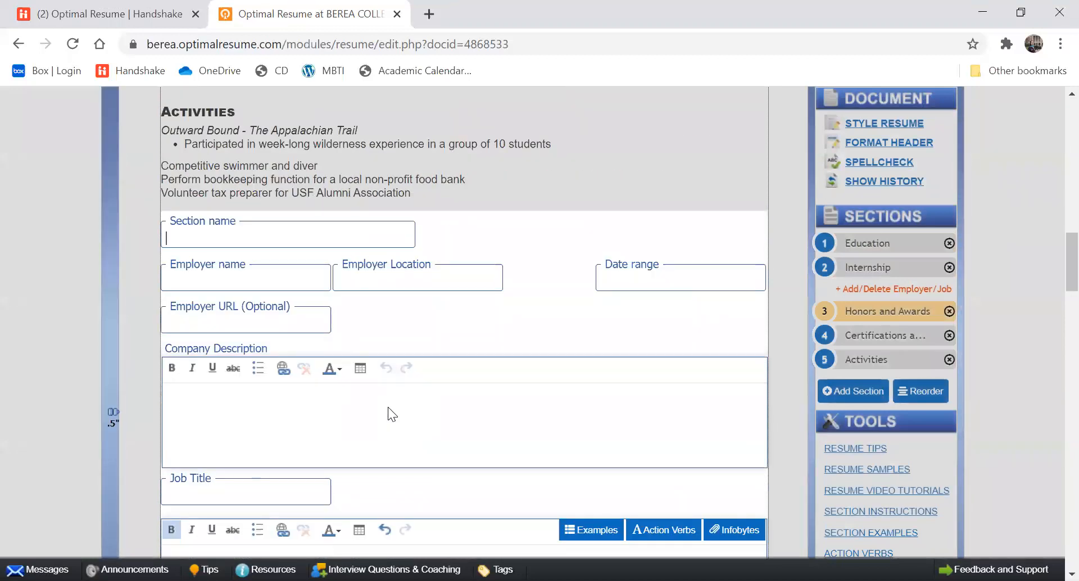
{"action": "type", "text": "Leadership"}
{"action": "scroll", "coordinate": [618, 380], "scroll_direction": "down", "scroll_amount": 4}
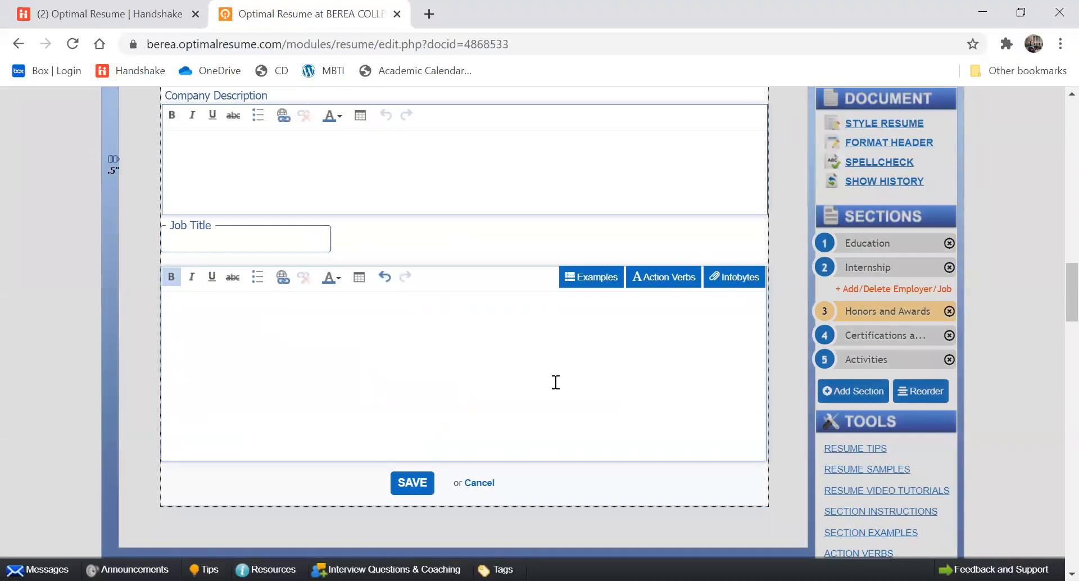
{"action": "left_click", "coordinate": [412, 484]}
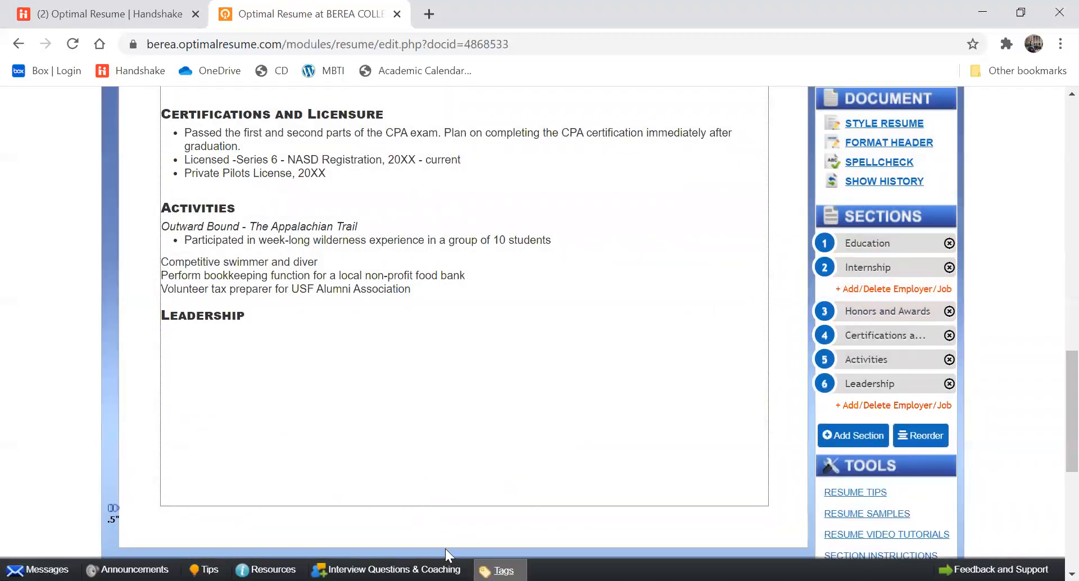
- Apply the Douglass pre-style to the whole resume
{"action": "scroll", "coordinate": [462, 443], "scroll_direction": "down", "scroll_amount": 2}
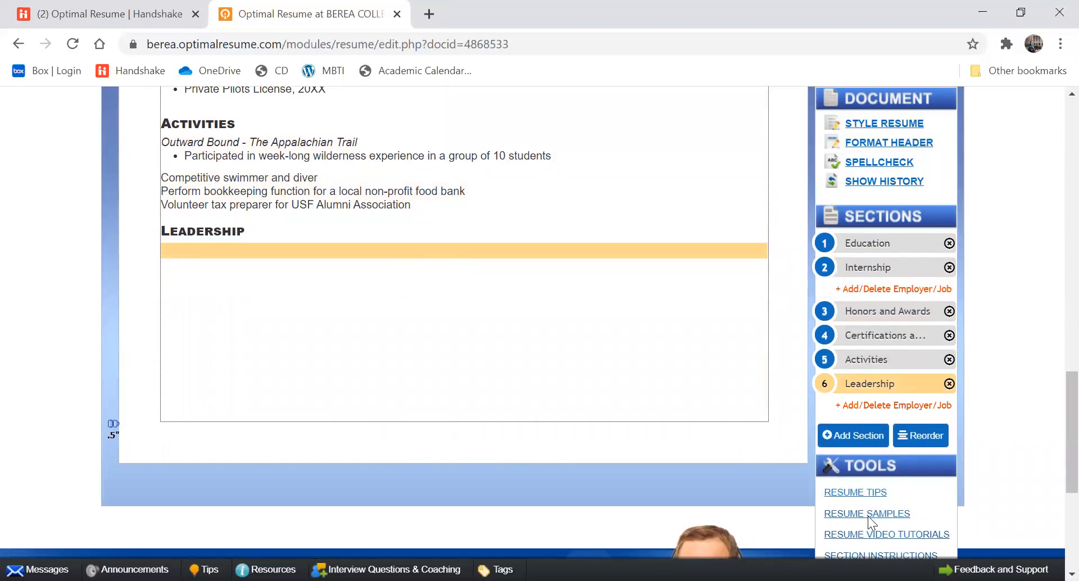
{"action": "scroll", "coordinate": [741, 437], "scroll_direction": "up", "scroll_amount": 7}
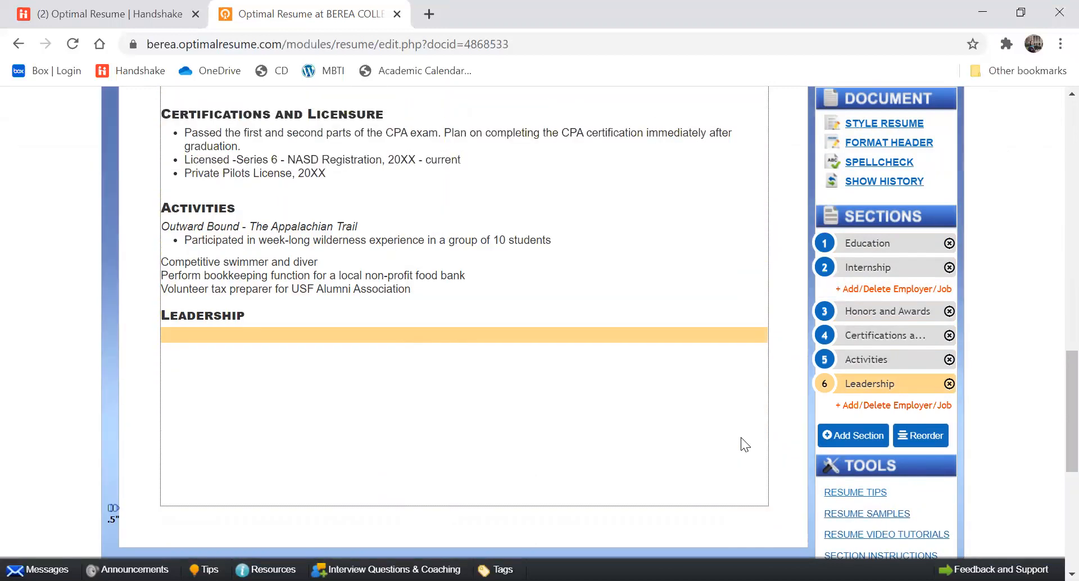
{"action": "scroll", "coordinate": [838, 457], "scroll_direction": "up", "scroll_amount": 2}
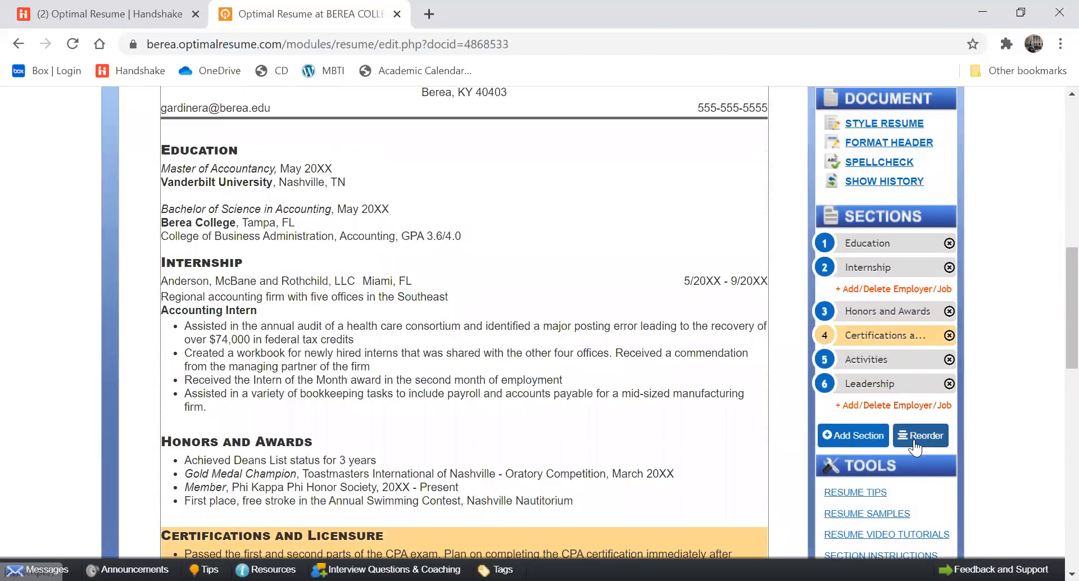
{"action": "scroll", "coordinate": [661, 329], "scroll_direction": "up", "scroll_amount": 4}
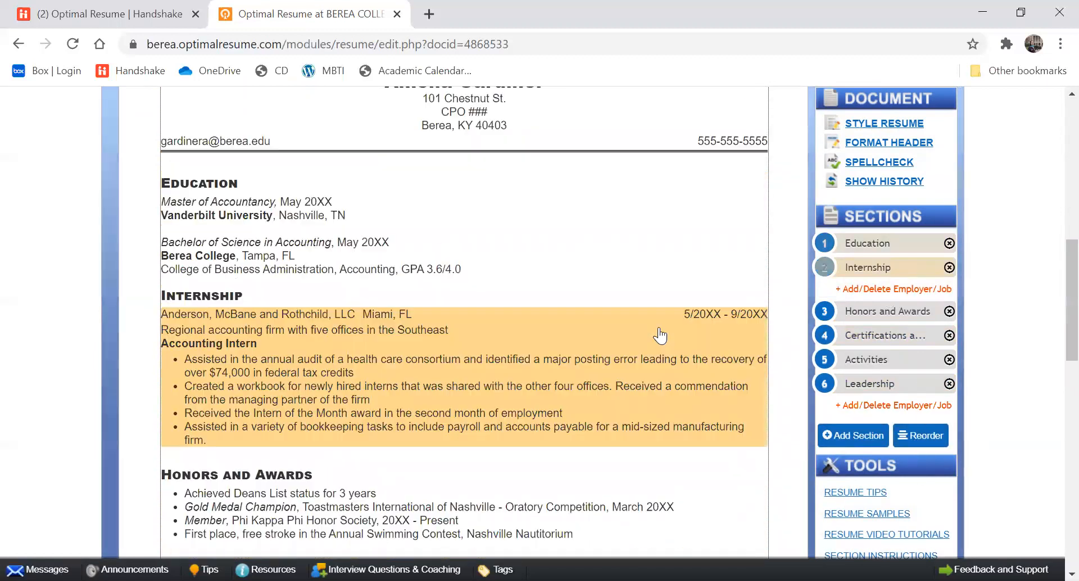
{"action": "scroll", "coordinate": [661, 326], "scroll_direction": "down", "scroll_amount": 4}
{"action": "scroll", "coordinate": [644, 426], "scroll_direction": "down", "scroll_amount": 6}
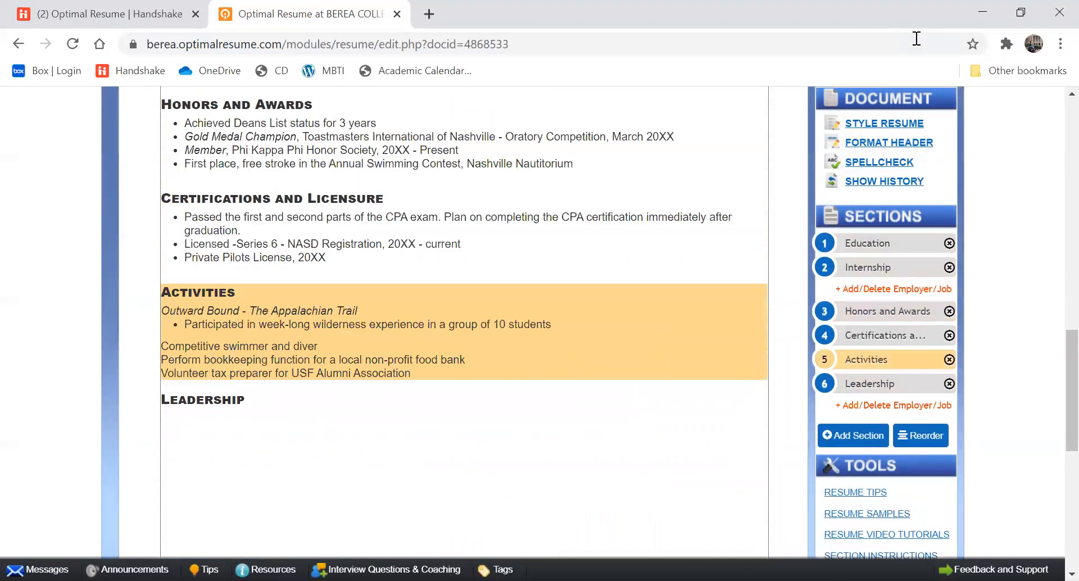
{"action": "scroll", "coordinate": [913, 130], "scroll_direction": "up", "scroll_amount": 2}
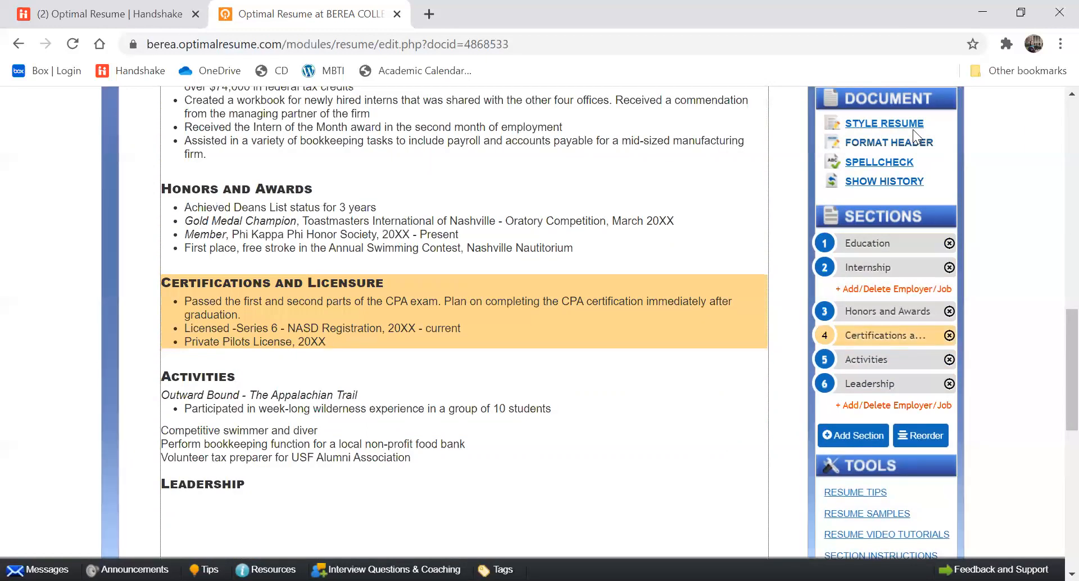
{"action": "left_click", "coordinate": [903, 117]}
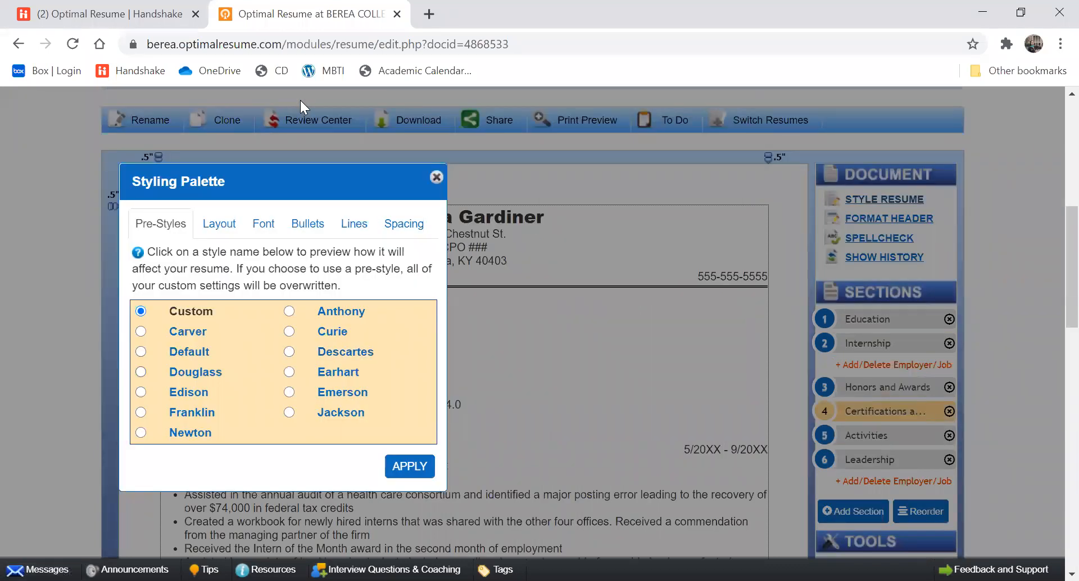
{"action": "left_click_drag", "start_coordinate": [367, 180], "coordinate": [807, 140]}
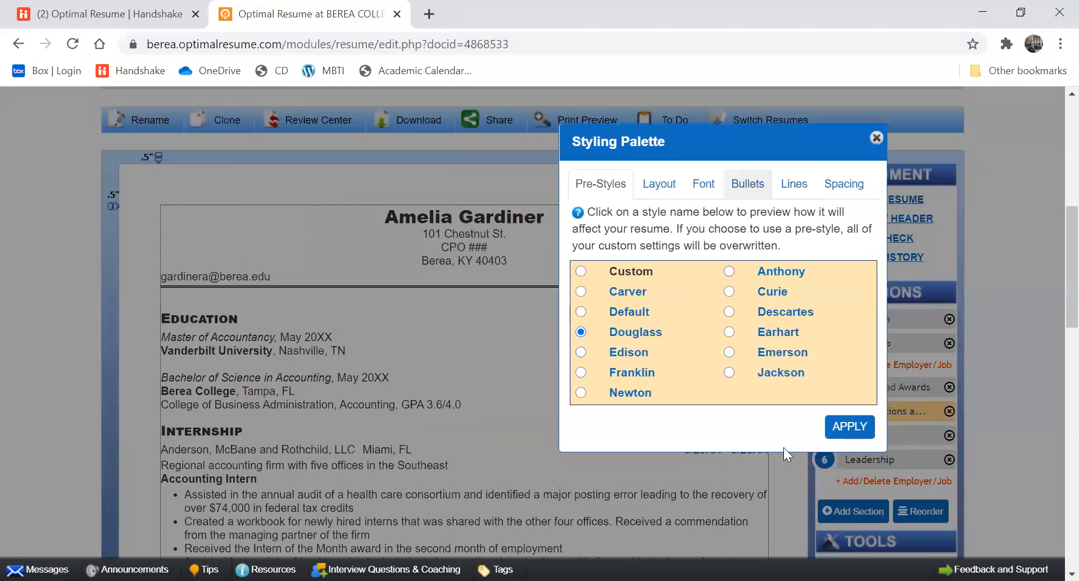
{"action": "left_click", "coordinate": [848, 428]}
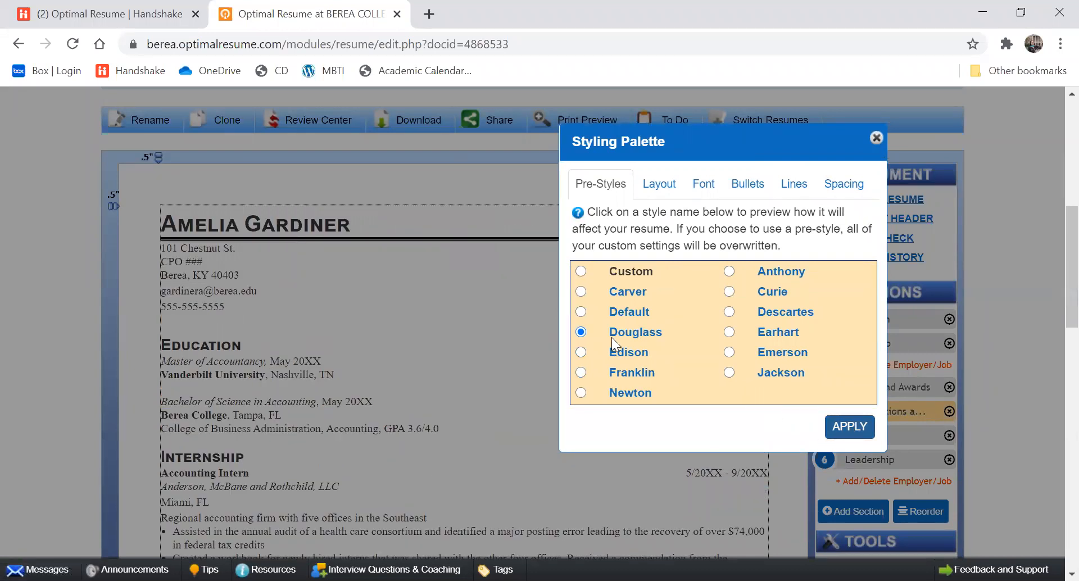
- Change the divider line under the name in the resume header to a dashed style
{"action": "left_click", "coordinate": [799, 187]}
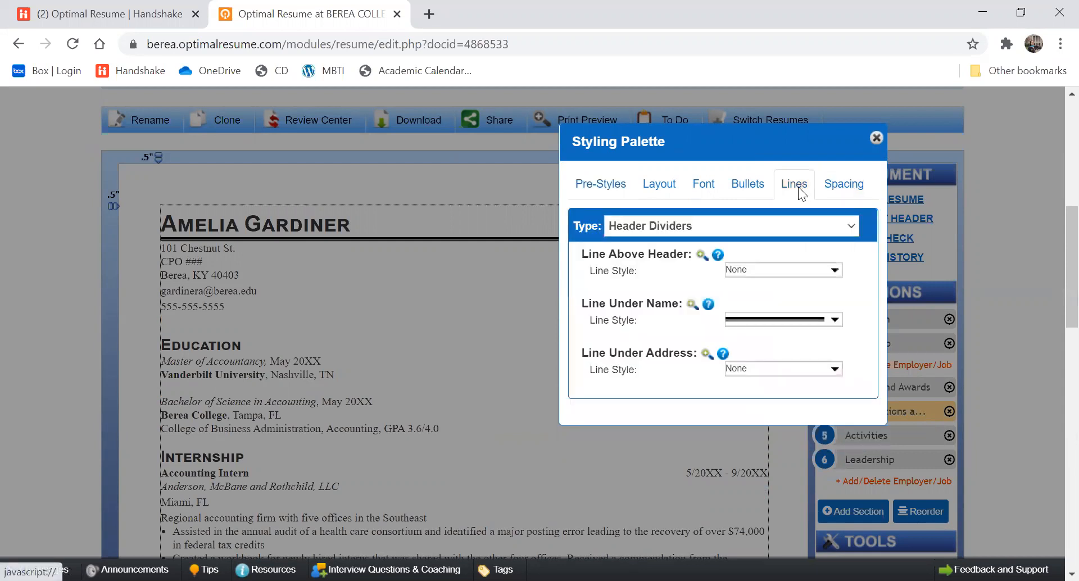
{"action": "left_click", "coordinate": [733, 323]}
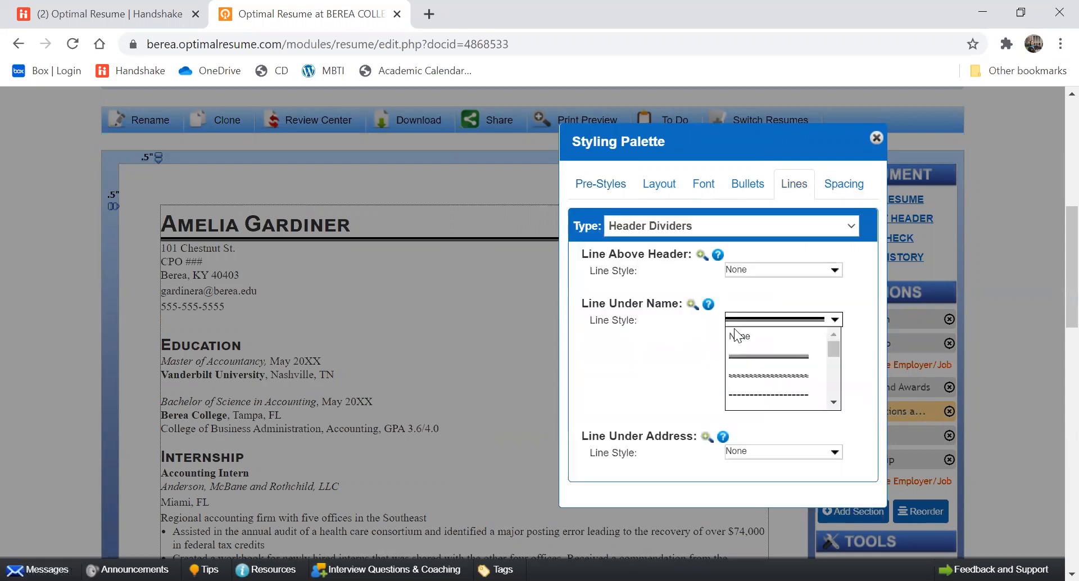
{"action": "left_click", "coordinate": [770, 394]}
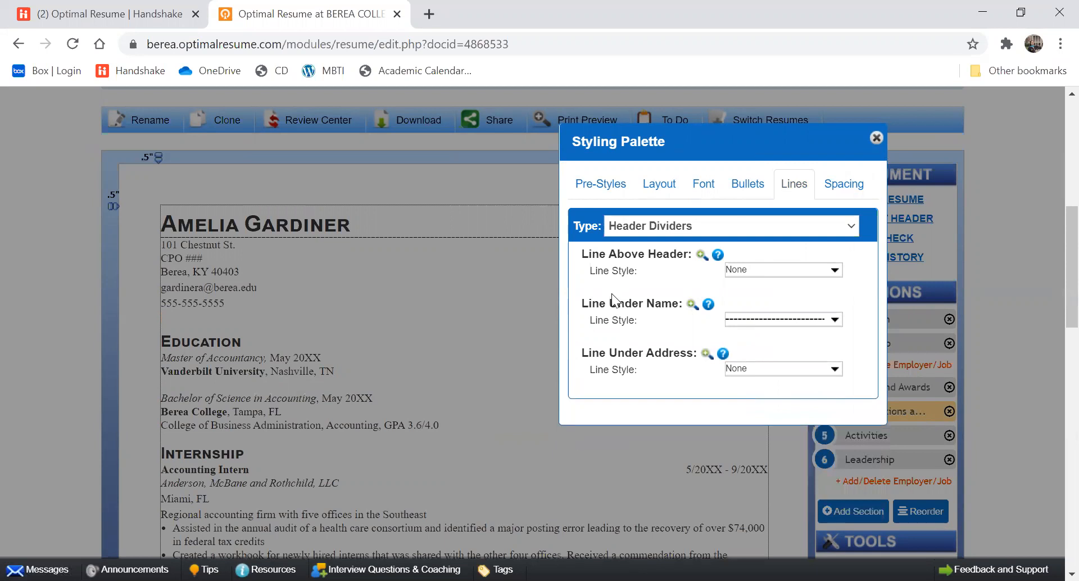
- Look through the pre-style, layout and font settings, and close the Styling Palette
{"action": "left_click", "coordinate": [600, 186]}
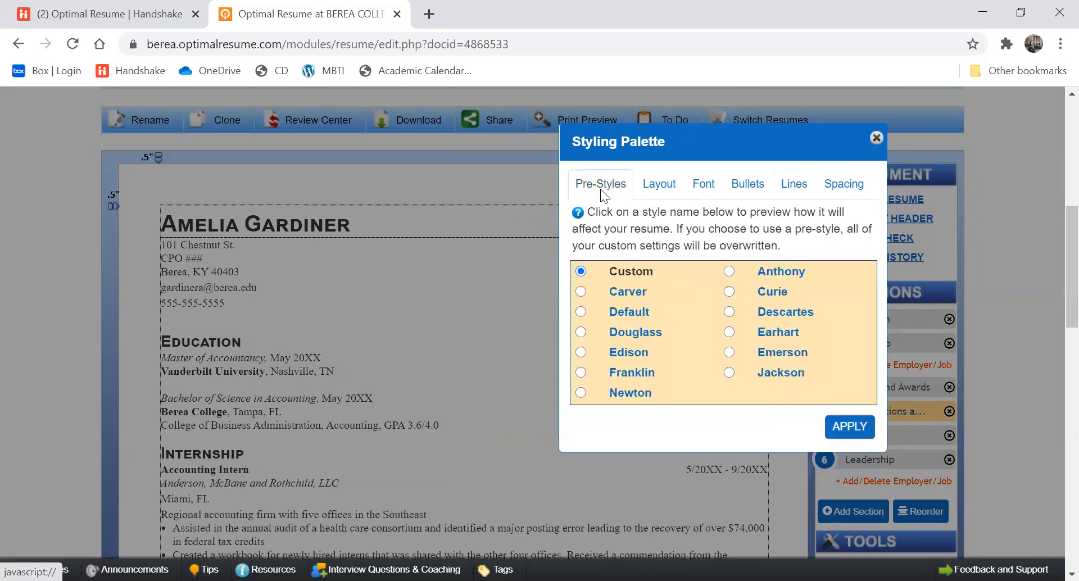
{"action": "left_click", "coordinate": [663, 184]}
{"action": "left_click", "coordinate": [701, 183]}
{"action": "left_click_drag", "start_coordinate": [723, 134], "coordinate": [343, 107]}
{"action": "left_click", "coordinate": [343, 100]}
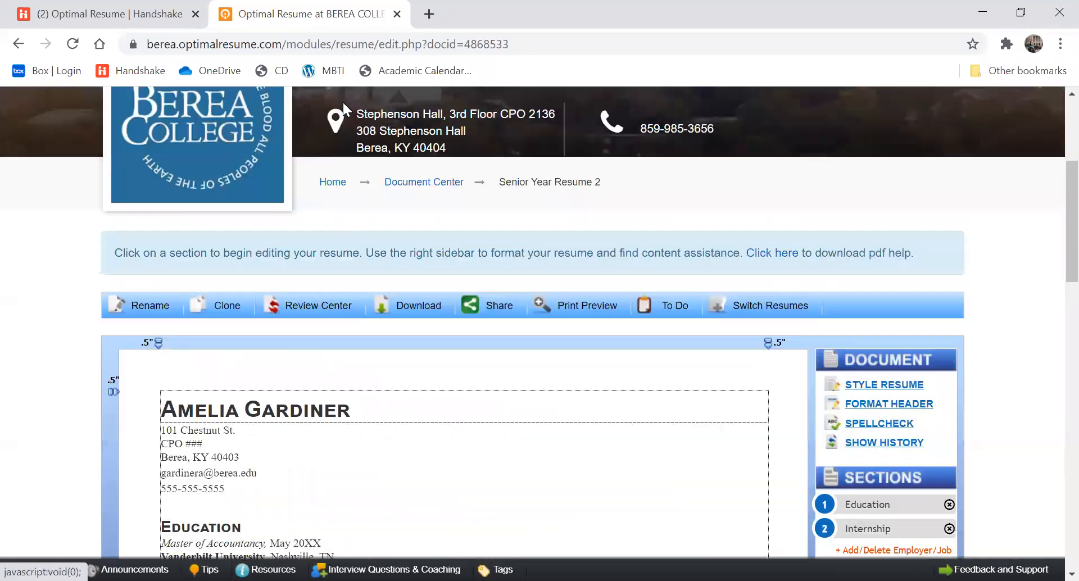
- Open the Review Center for the resume and set the review group to Office of Internships & Career Development
{"action": "scroll", "coordinate": [948, 349], "scroll_direction": "down", "scroll_amount": 2}
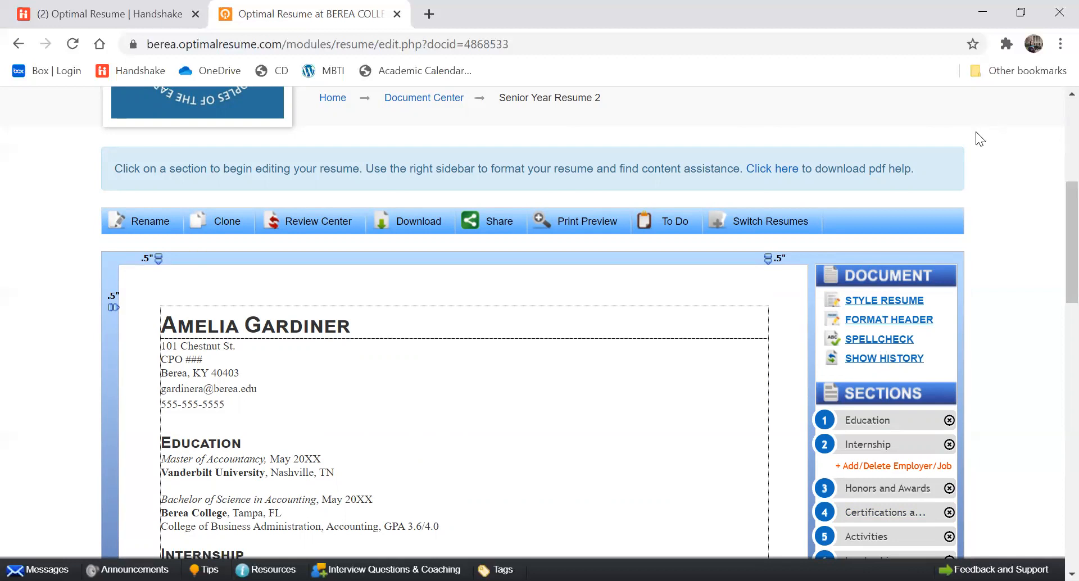
{"action": "key", "text": "Tab"}
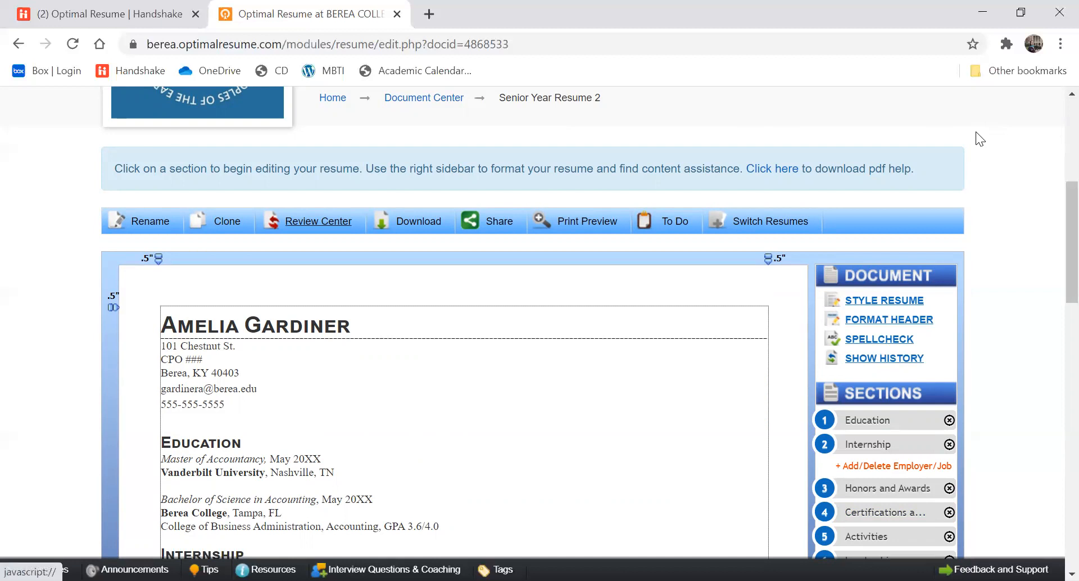
{"action": "key", "text": "Return"}
{"action": "scroll", "coordinate": [976, 132], "scroll_direction": "down", "scroll_amount": 1}
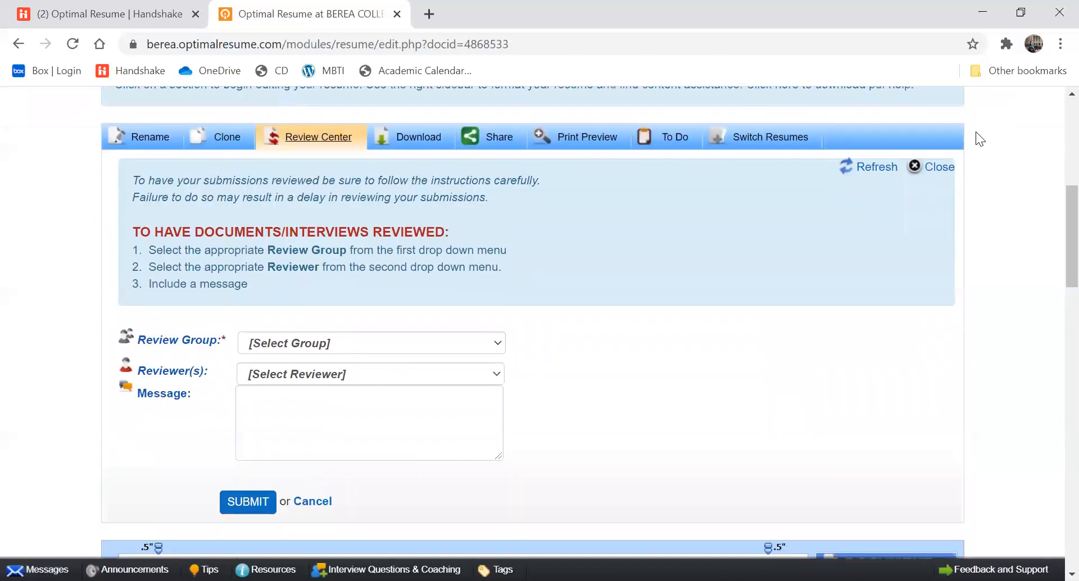
{"action": "key", "text": "Tab"}
{"action": "key", "text": "alt+Down"}
{"action": "key", "text": "Down"}
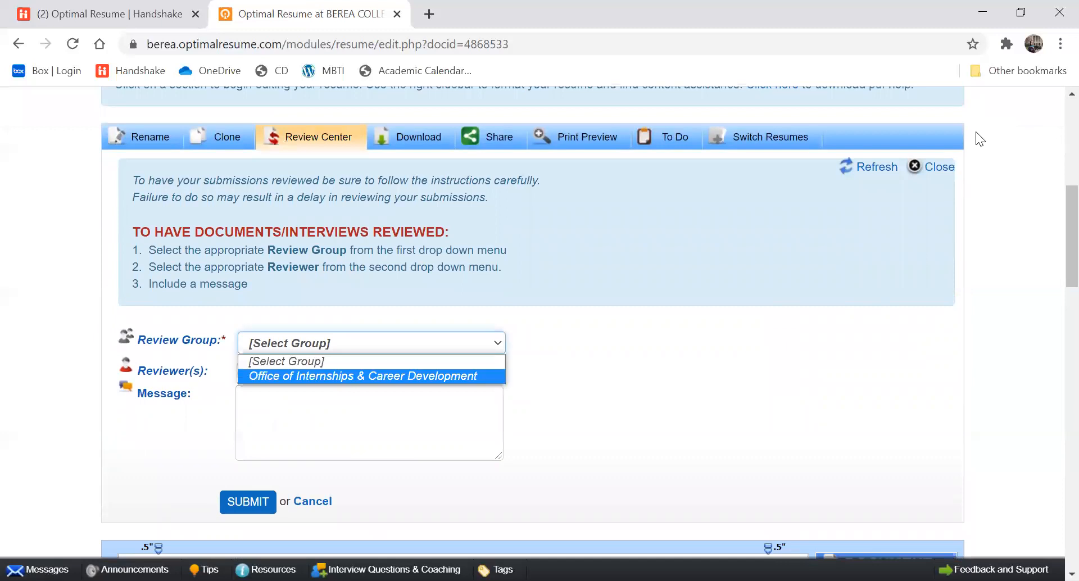
{"action": "key", "text": "Return"}
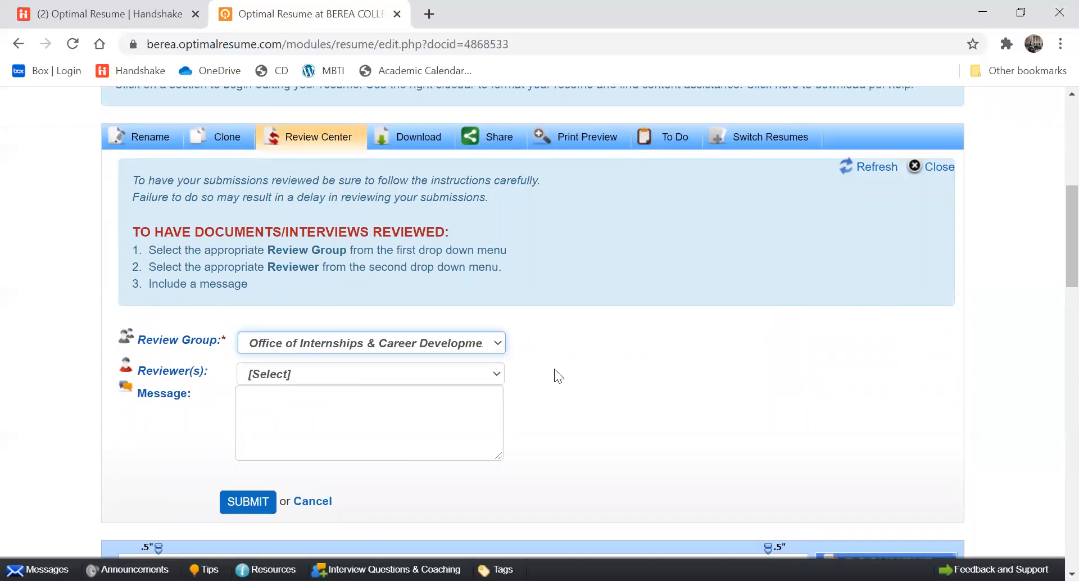
- Check the list of available reviewers and the message field of the review request
{"action": "key", "text": "Tab"}
{"action": "key", "text": "alt+Down"}
{"action": "left_click", "coordinate": [597, 400]}
{"action": "left_click", "coordinate": [468, 422]}
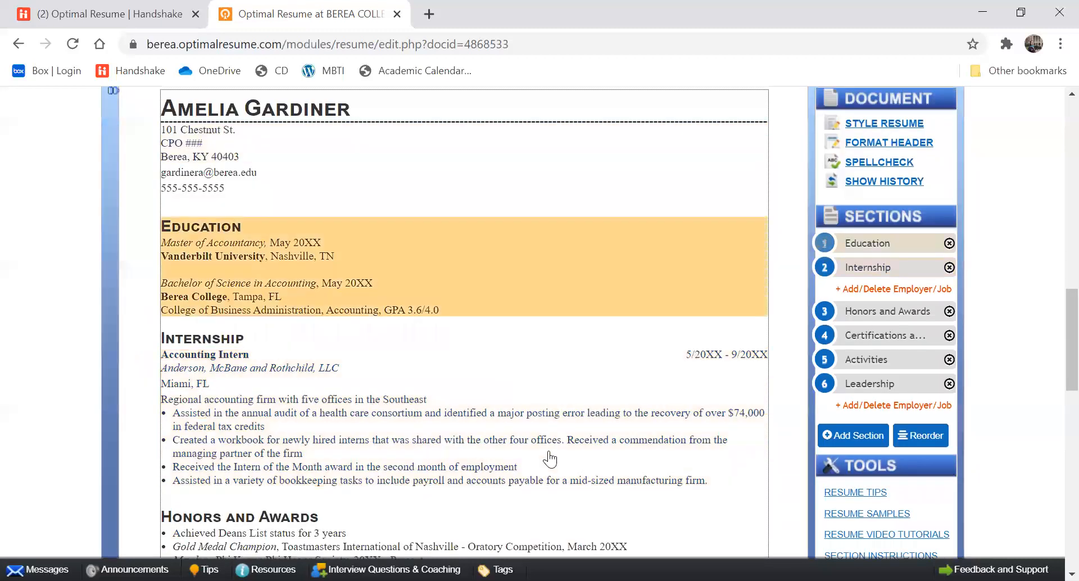
- Open the resume's download options and examine the available file formats, including Microsoft Word Compatible
{"action": "scroll", "coordinate": [550, 445], "scroll_direction": "down", "scroll_amount": 7}
{"action": "scroll", "coordinate": [549, 428], "scroll_direction": "up", "scroll_amount": 10}
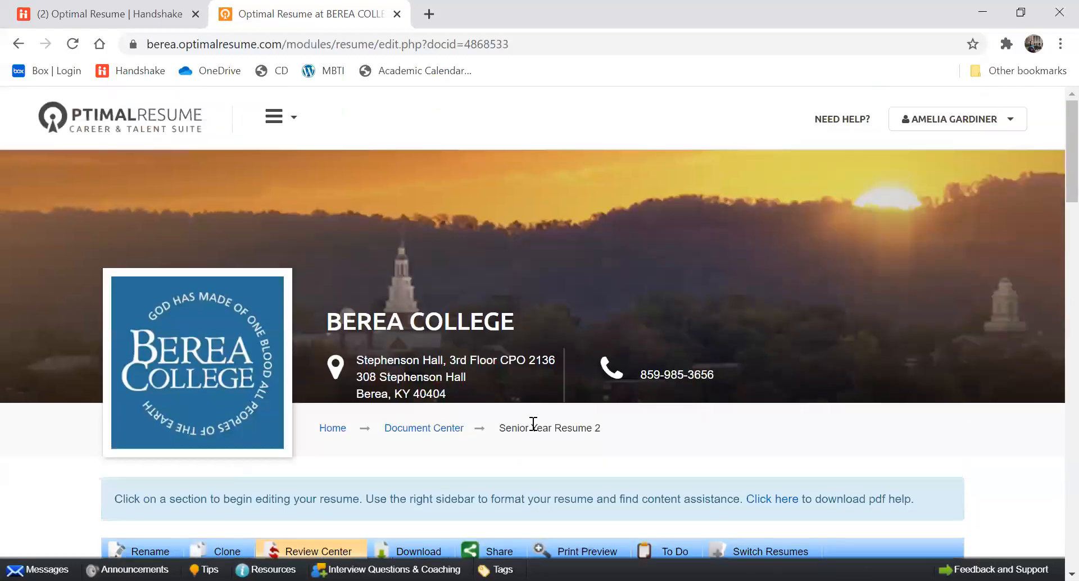
{"action": "scroll", "coordinate": [544, 413], "scroll_direction": "down", "scroll_amount": 2}
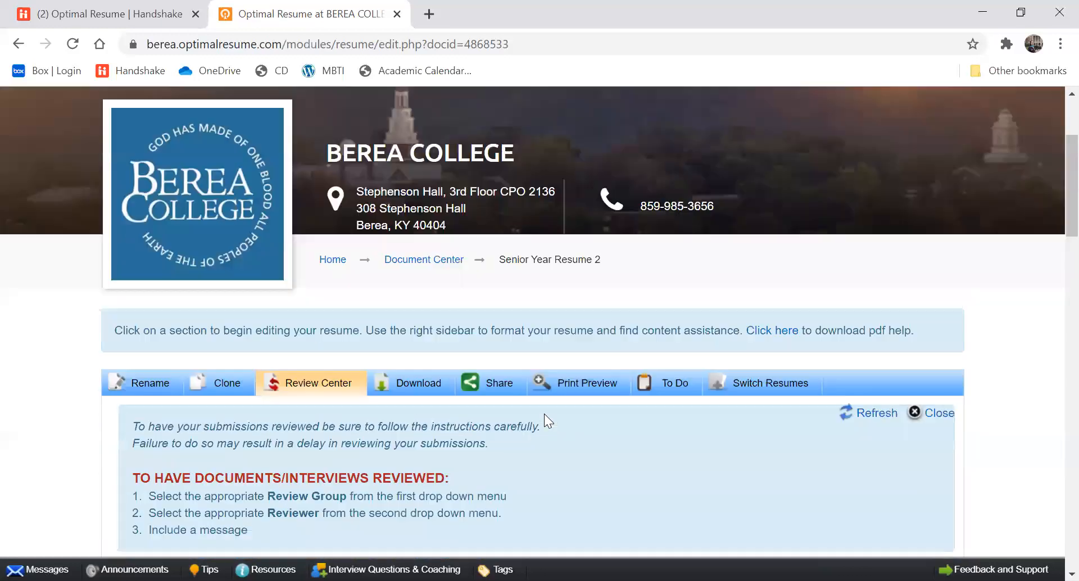
{"action": "left_click", "coordinate": [432, 389]}
{"action": "scroll", "coordinate": [435, 409], "scroll_direction": "down", "scroll_amount": 5}
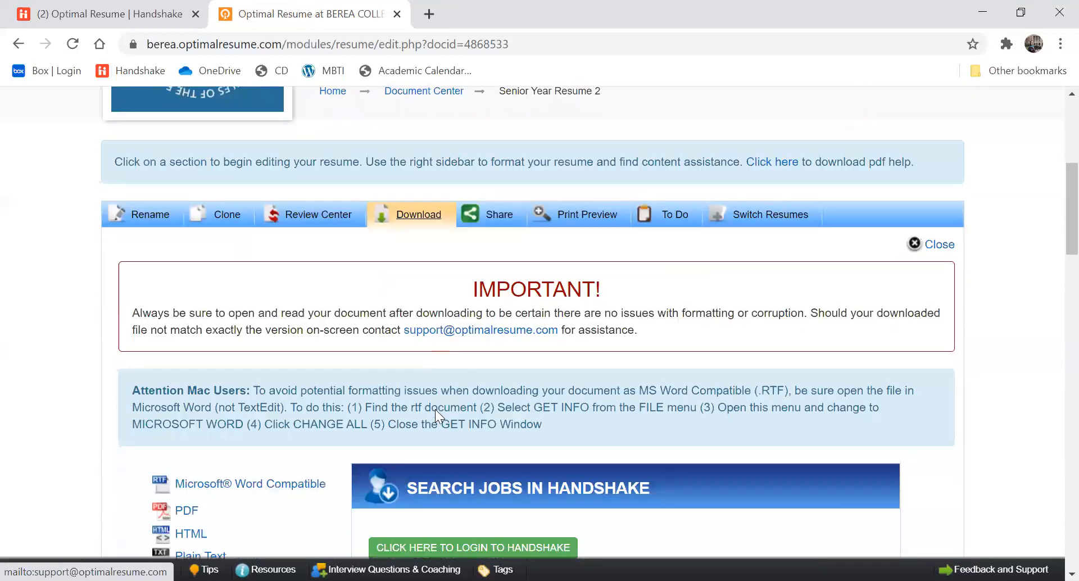
{"action": "left_click", "coordinate": [276, 405]}
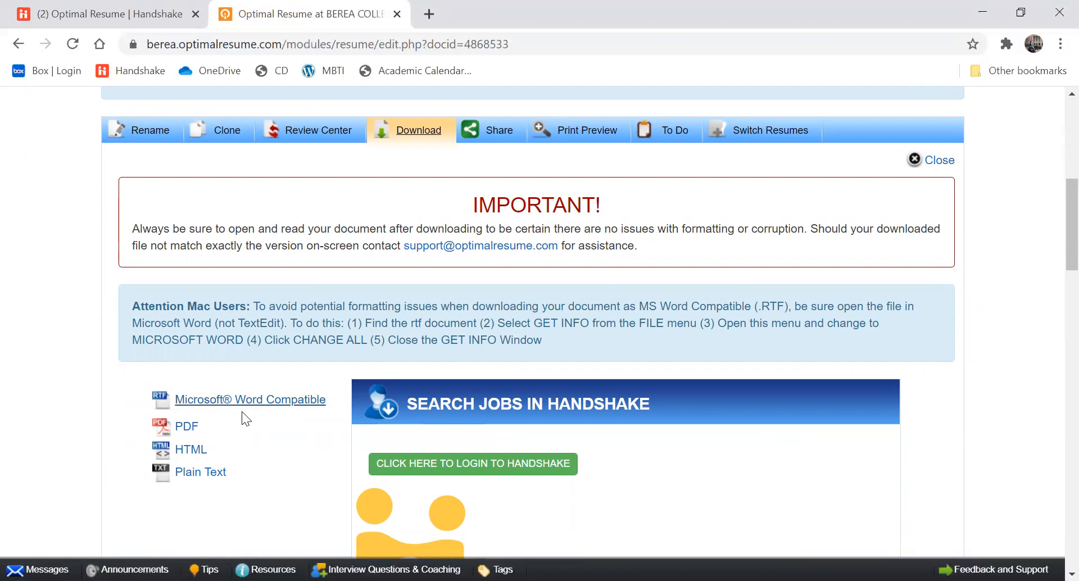
- Return to the Document Center and look over its Resumes, Letters, Interviews and Websites areas
{"action": "scroll", "coordinate": [242, 419], "scroll_direction": "up", "scroll_amount": 6}
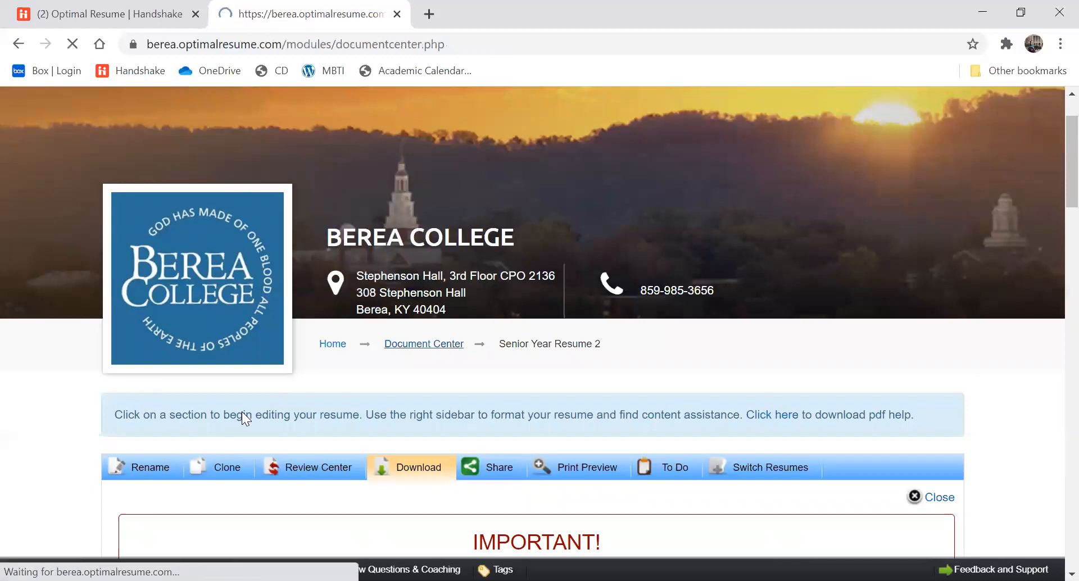
{"action": "scroll", "coordinate": [242, 411], "scroll_direction": "down", "scroll_amount": 9}
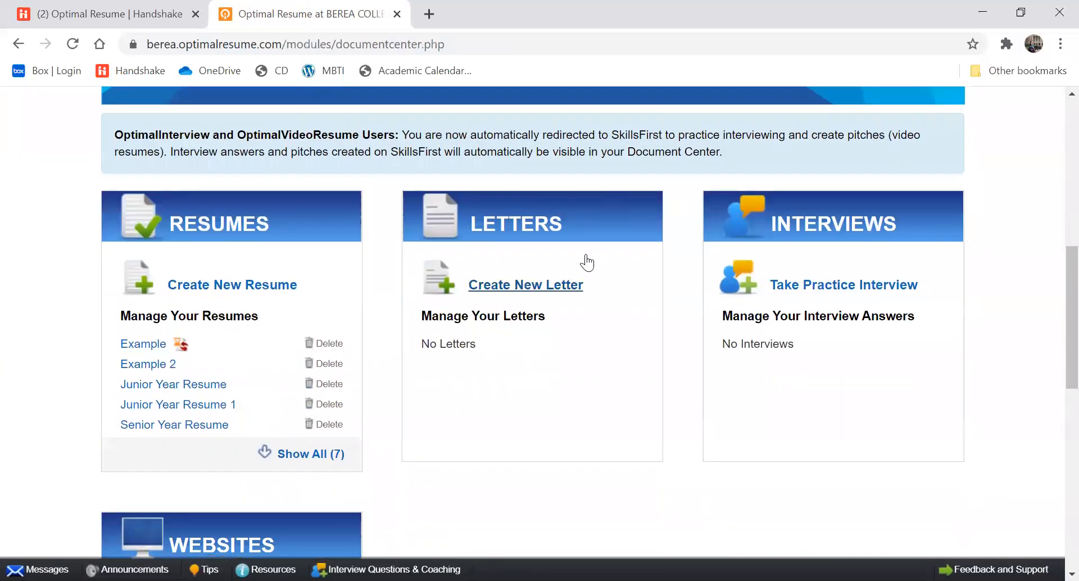
{"action": "scroll", "coordinate": [557, 189], "scroll_direction": "down", "scroll_amount": 2}
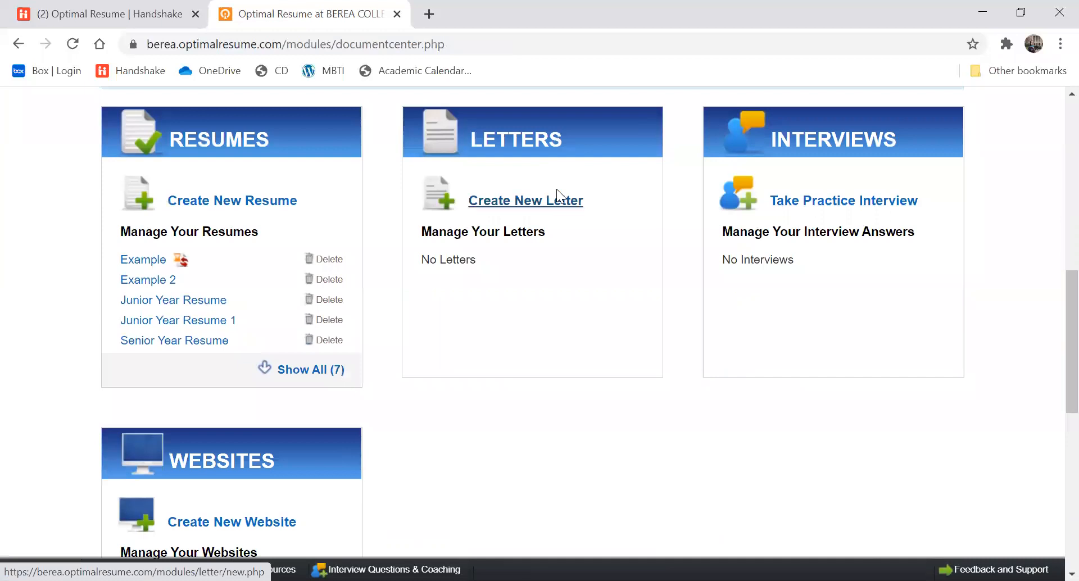
{"action": "scroll", "coordinate": [251, 422], "scroll_direction": "down", "scroll_amount": 2}
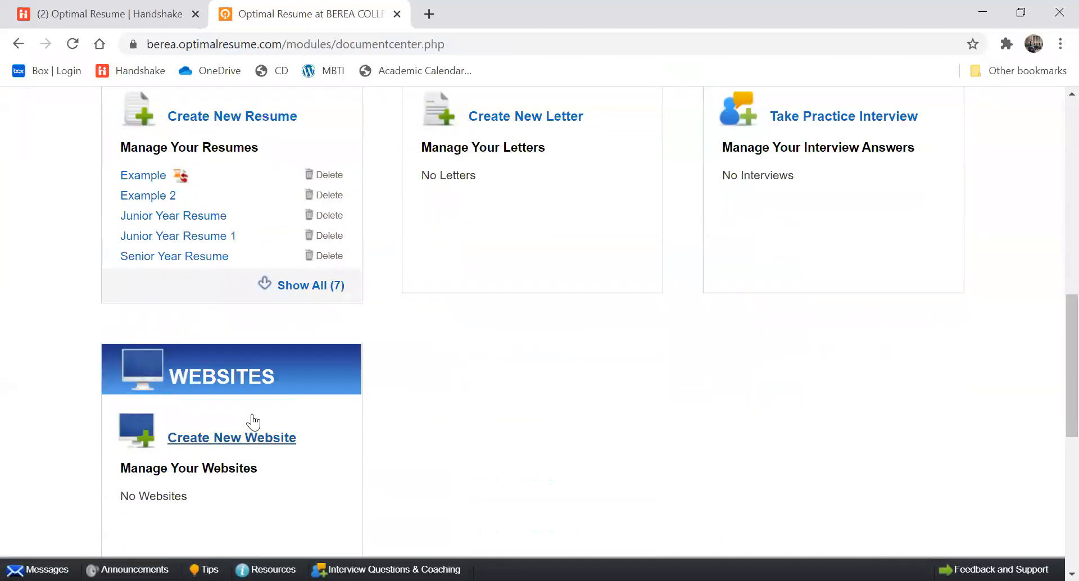
{"action": "scroll", "coordinate": [229, 406], "scroll_direction": "up", "scroll_amount": 3}
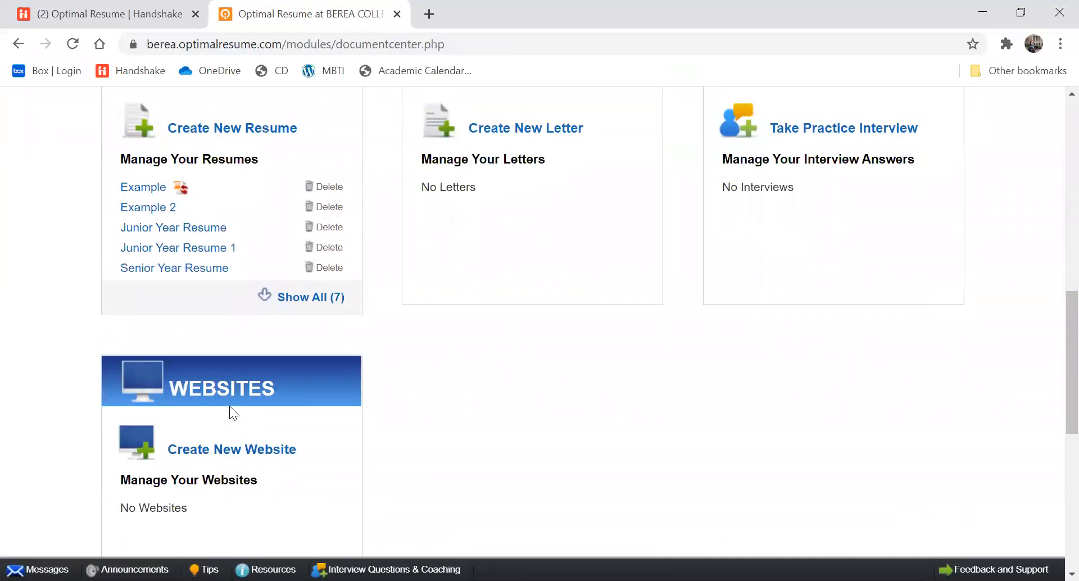